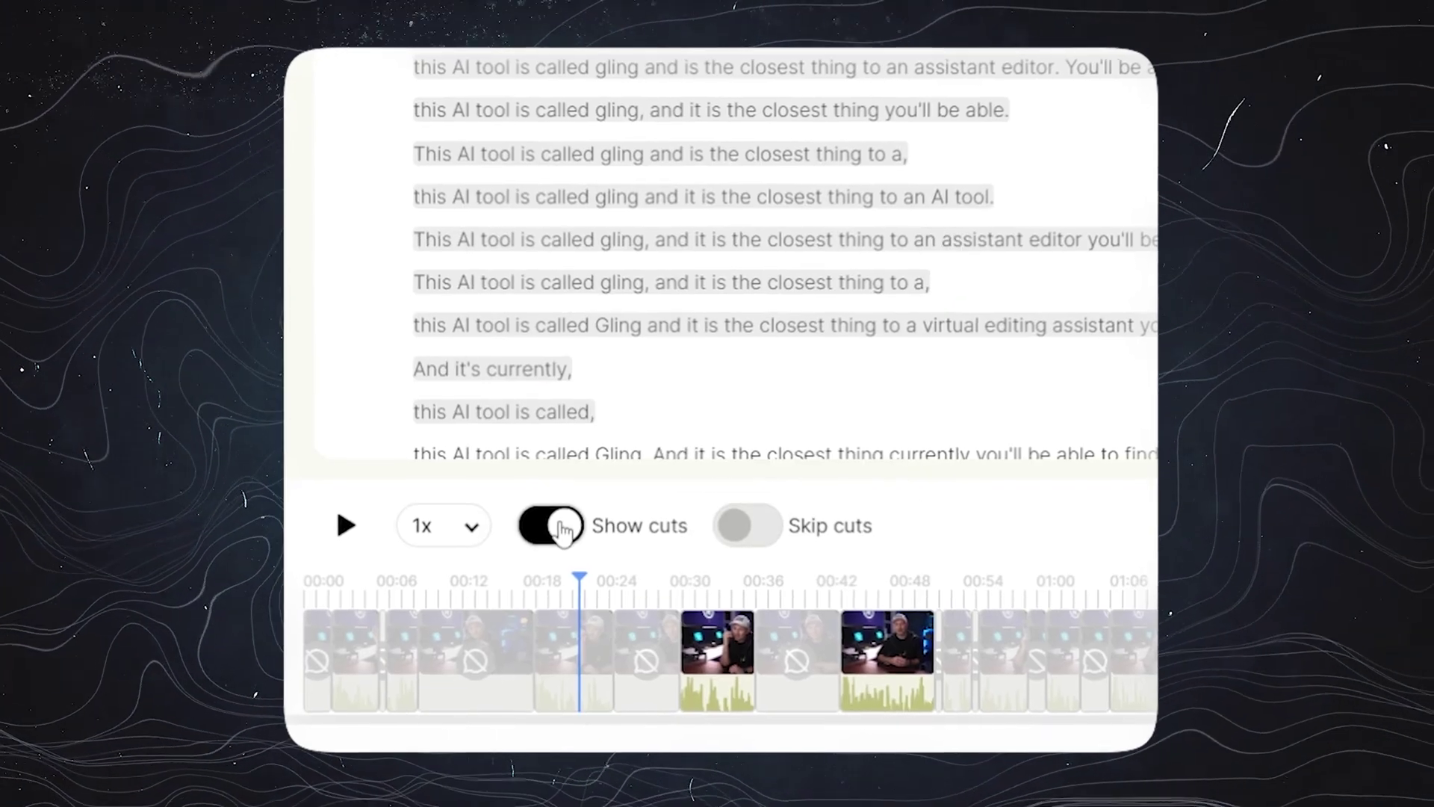
Step: Switch Show cuts off so only the kept clips remain in the edit
click(561, 529)
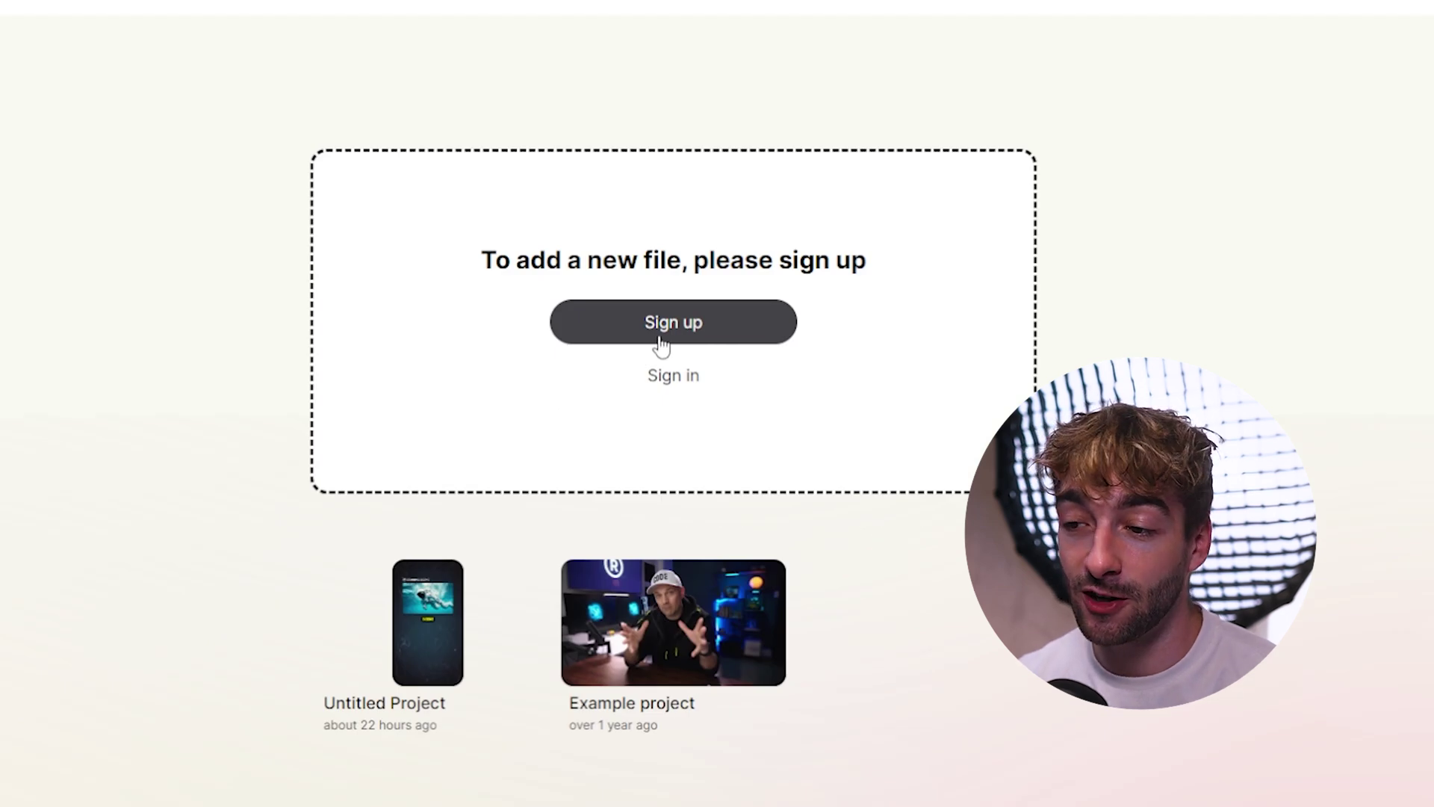
Step: Sign up for Gling with Connect with Google, choosing the Google account
click(662, 342)
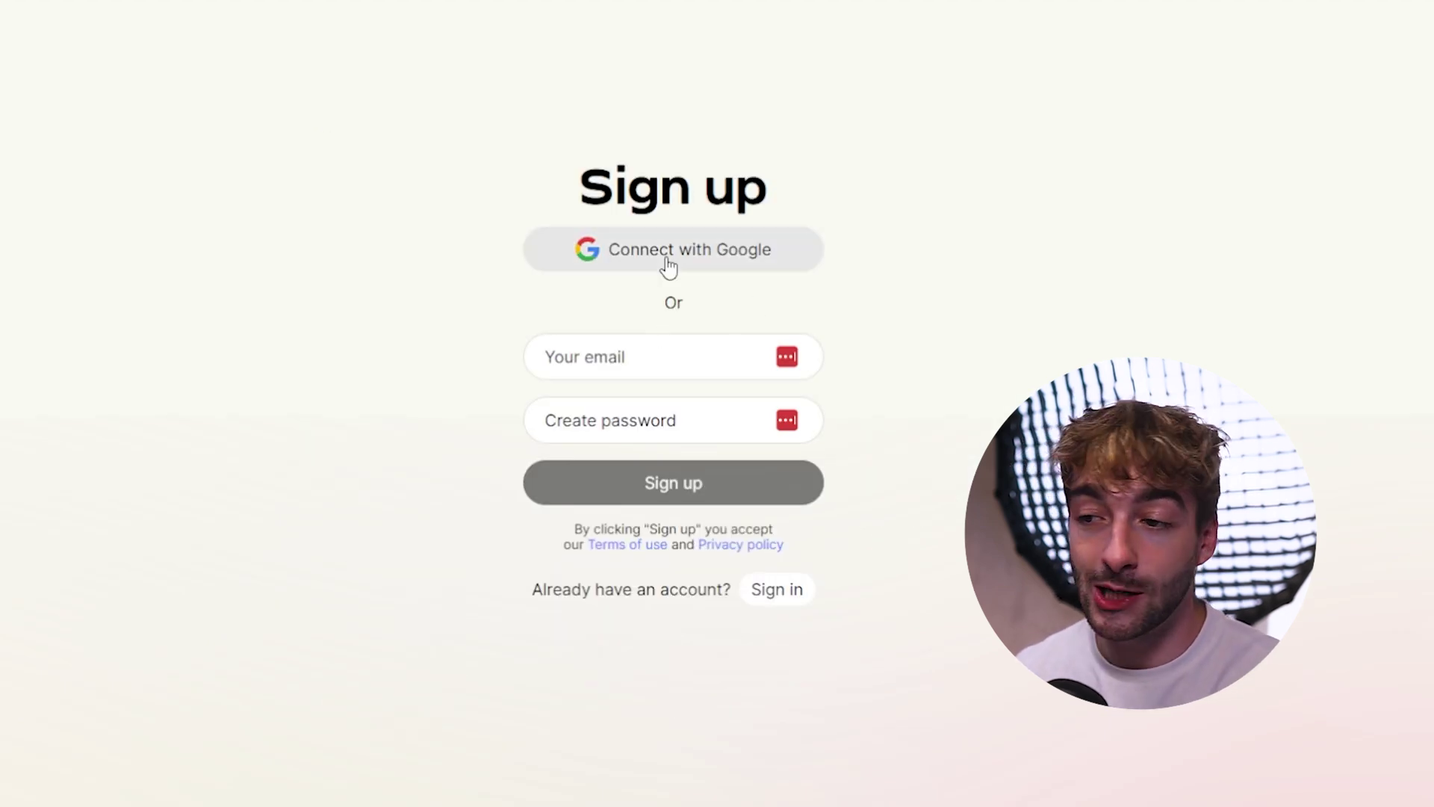
click(666, 259)
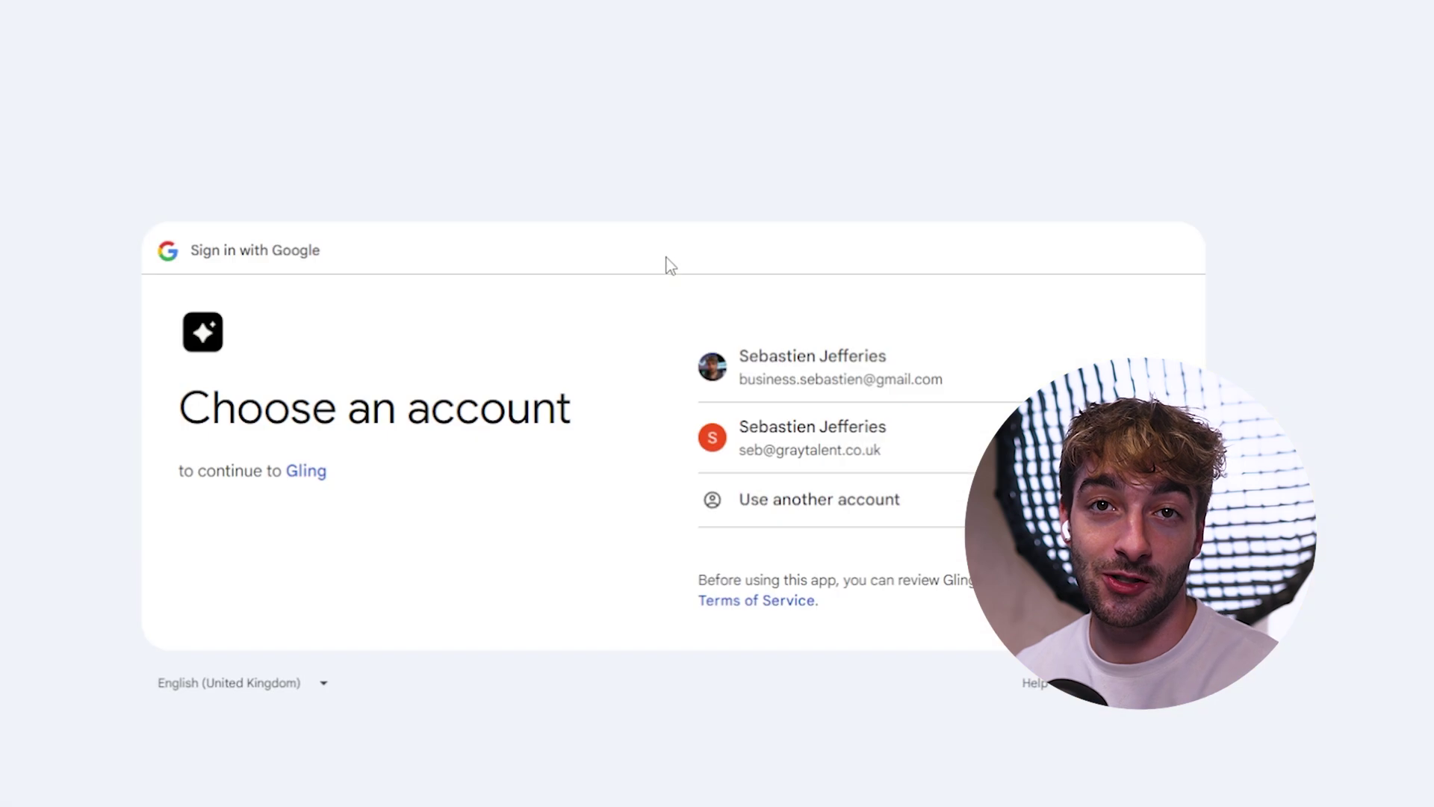
click(814, 366)
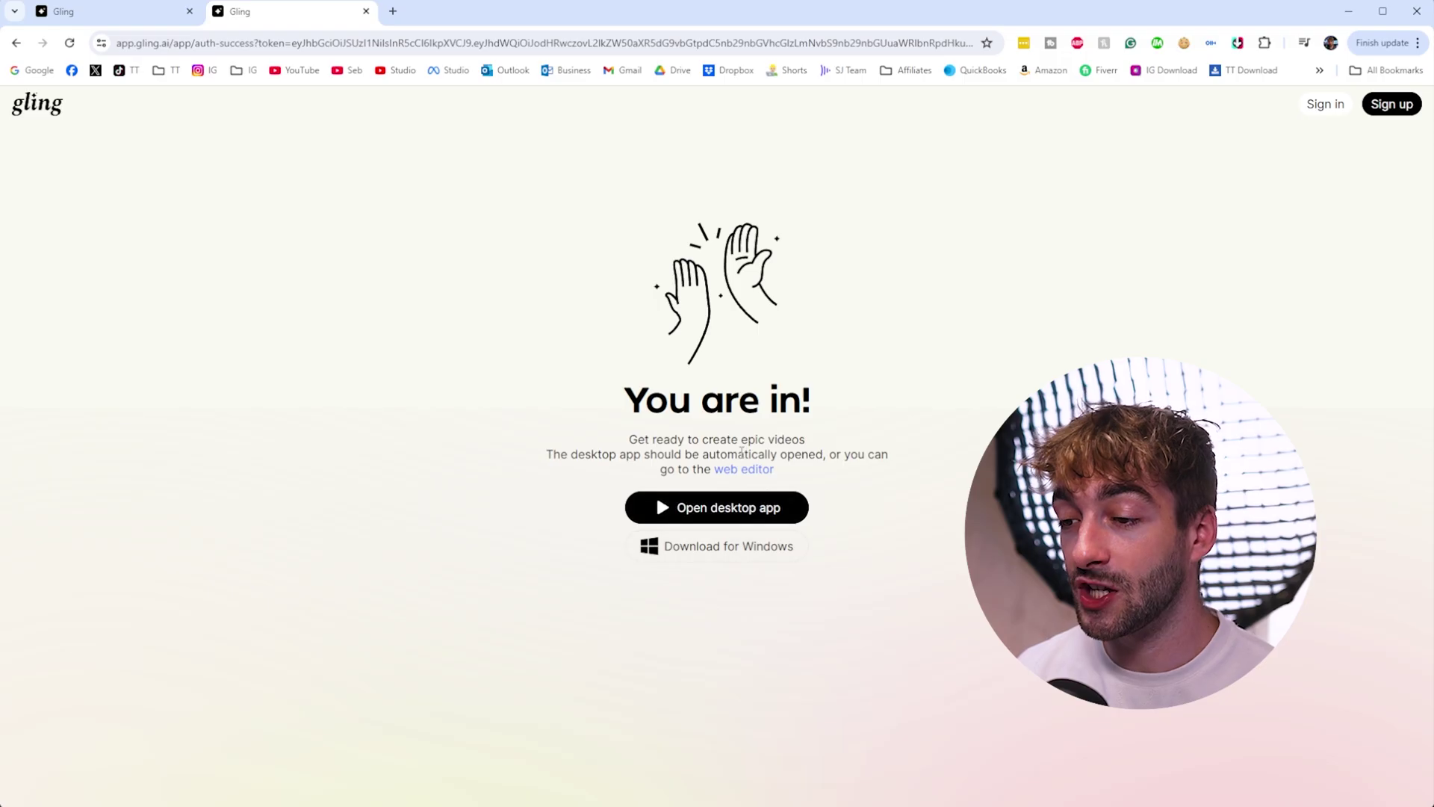
Step: Open the Gling web editor in a new tab, then return to the sign-in success page
ctrl+click(743, 469)
click(482, 21)
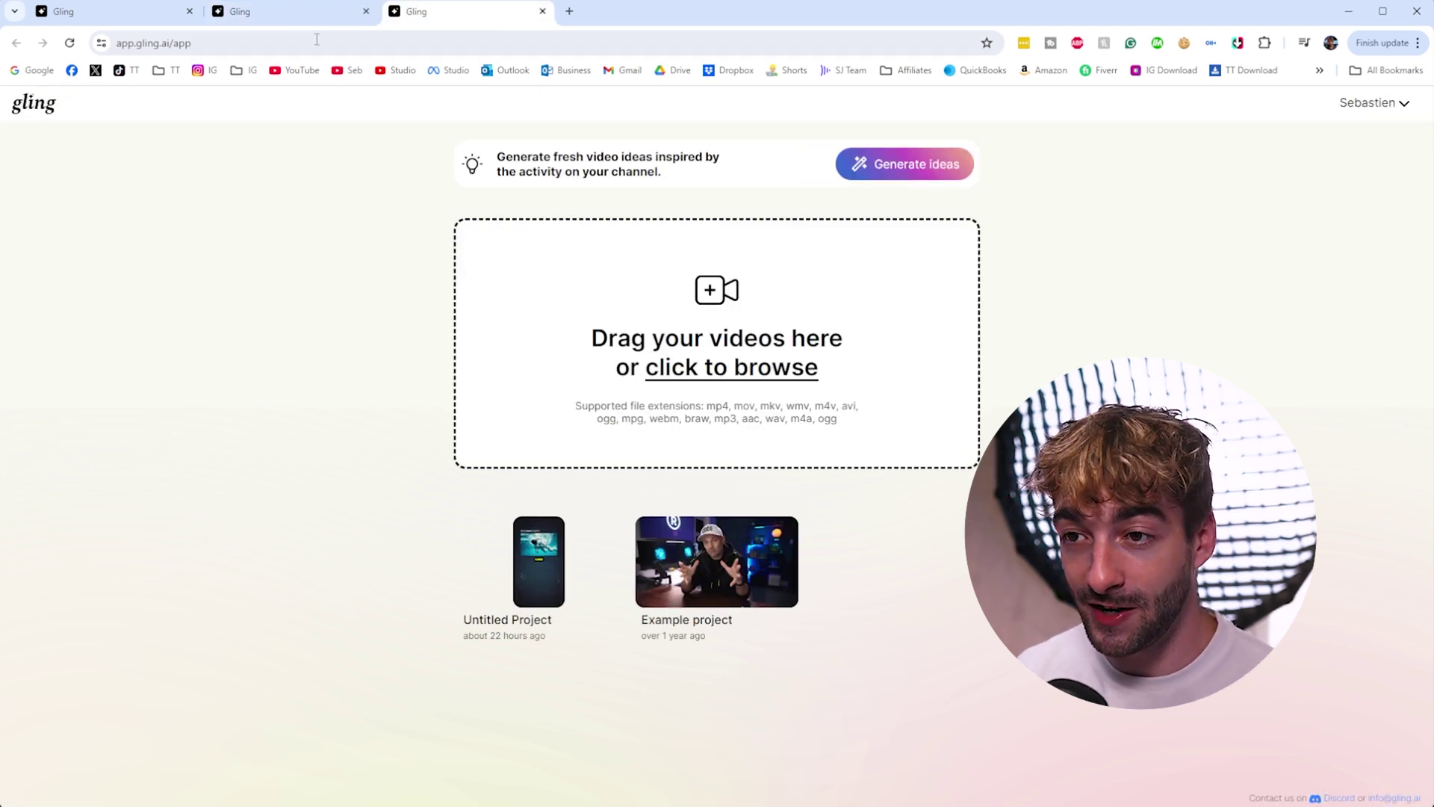
click(299, 11)
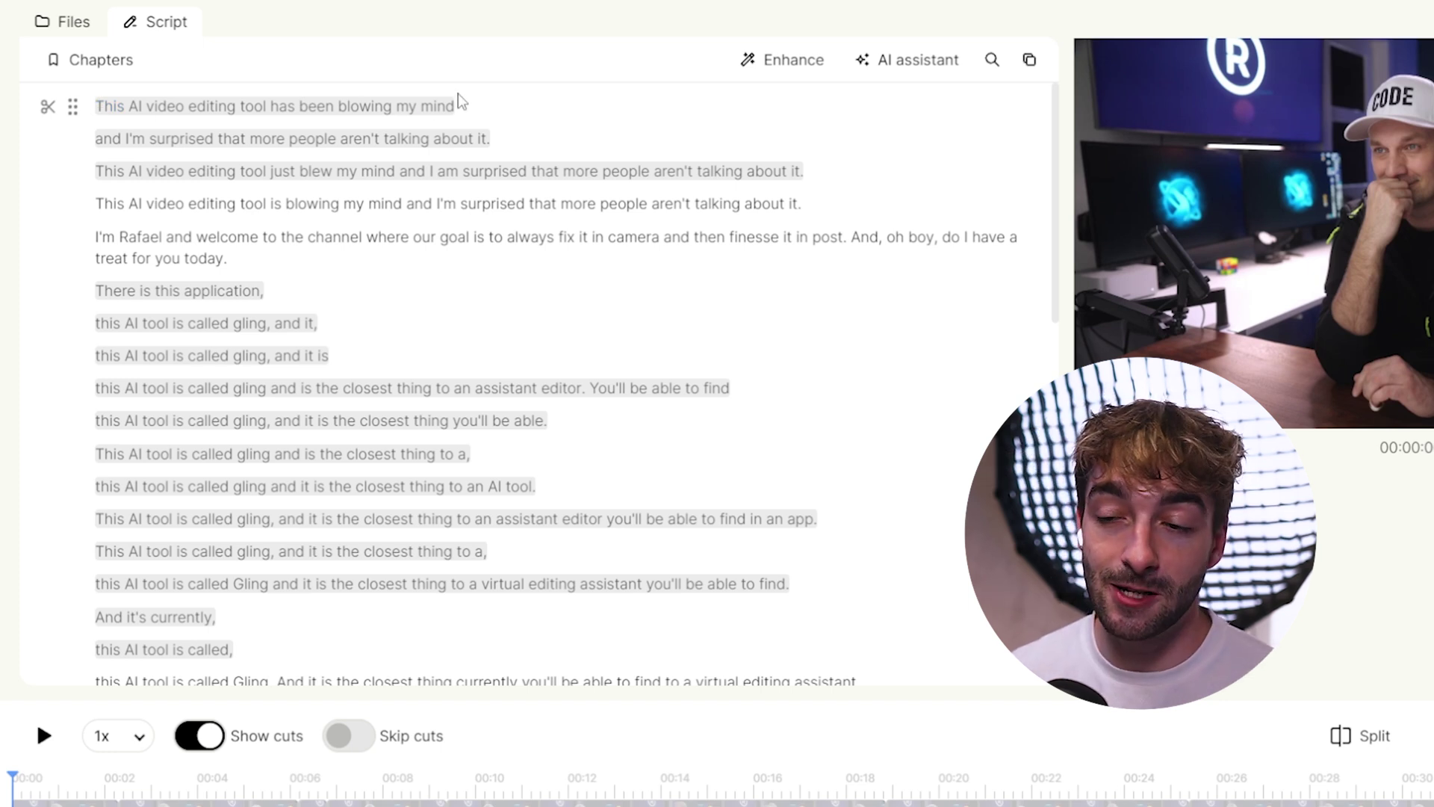
mouse_move(135, 203)
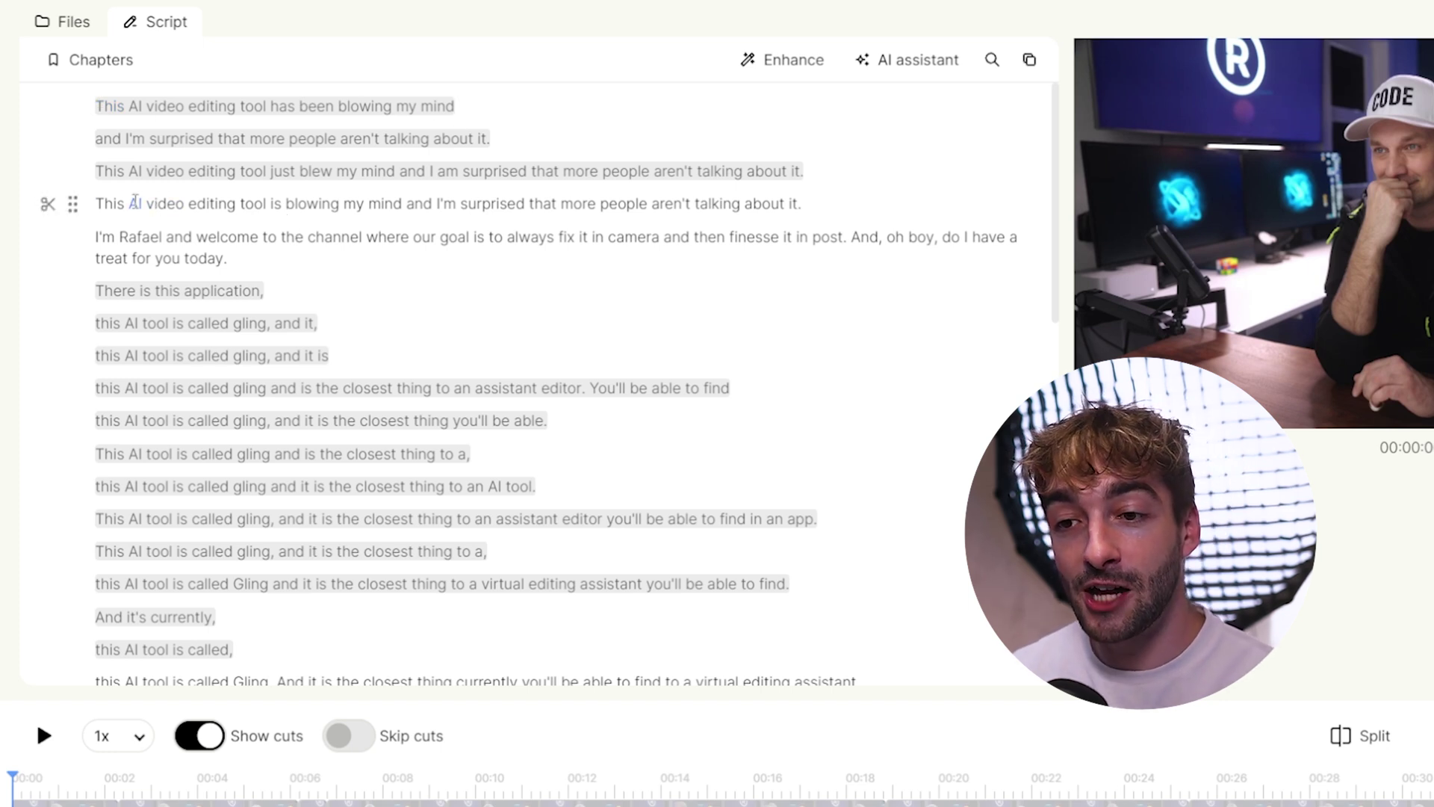
Step: In the Example project, zoom the timeline out, hide cut sections, and play the edit
drag(147, 203, 306, 205)
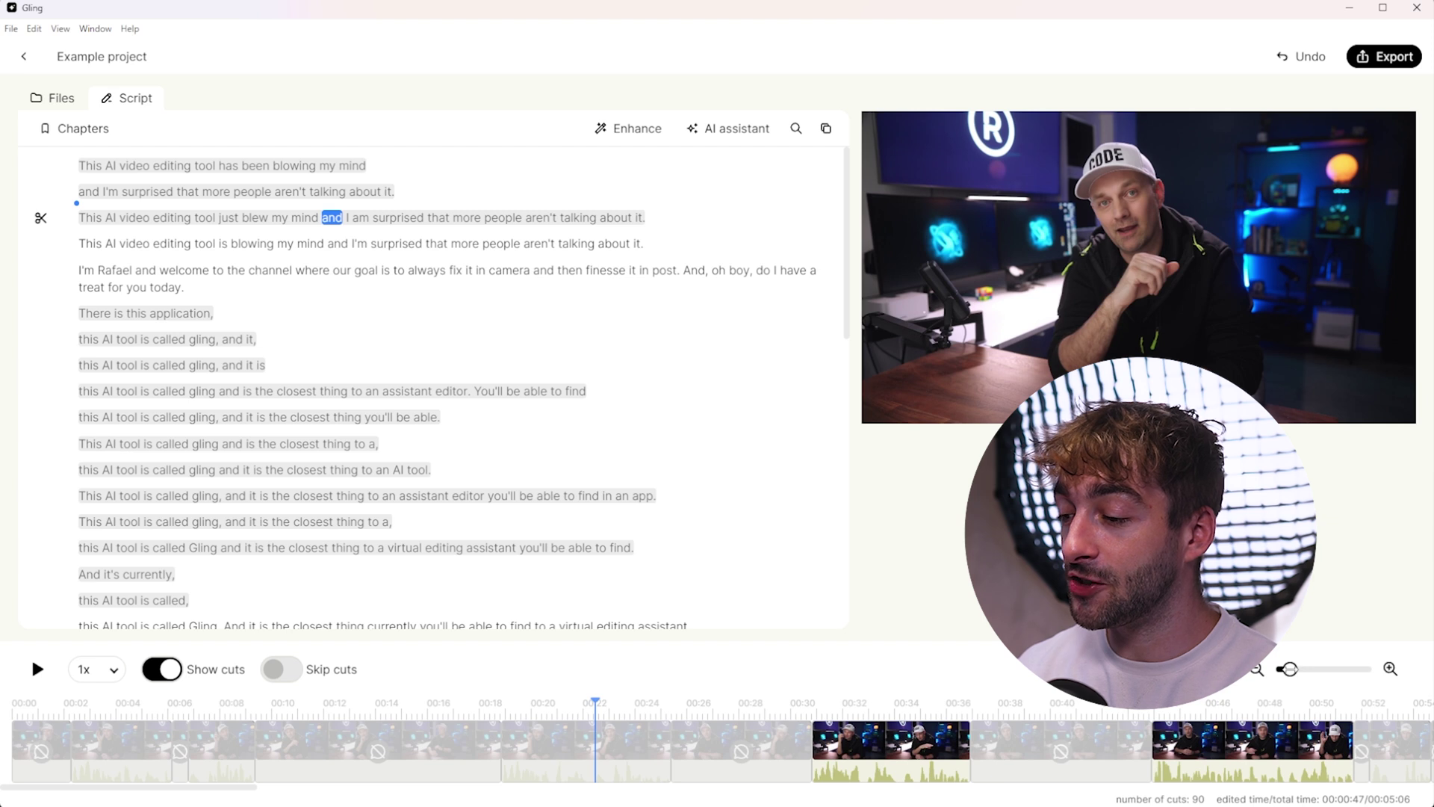
drag(1290, 668, 1284, 668)
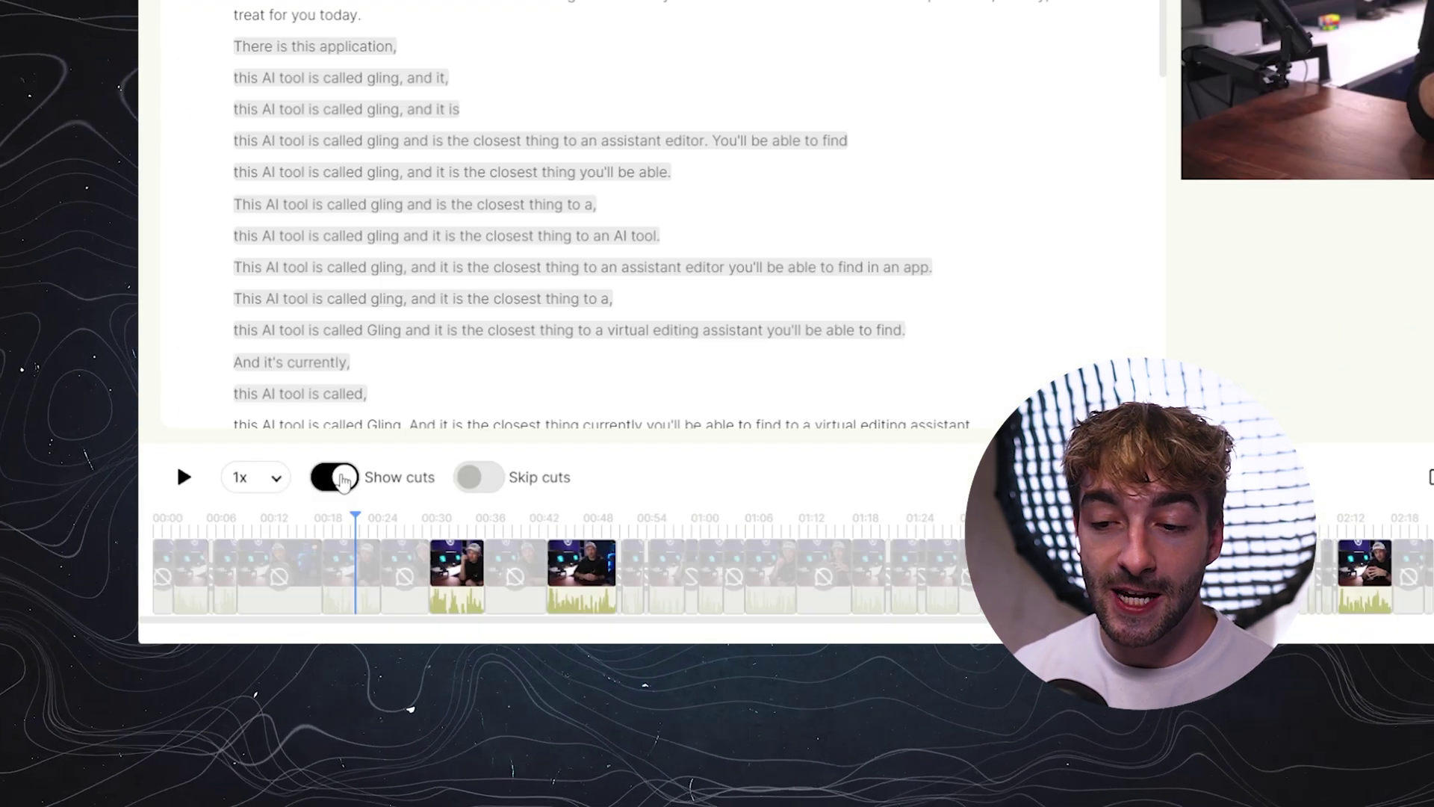
click(343, 479)
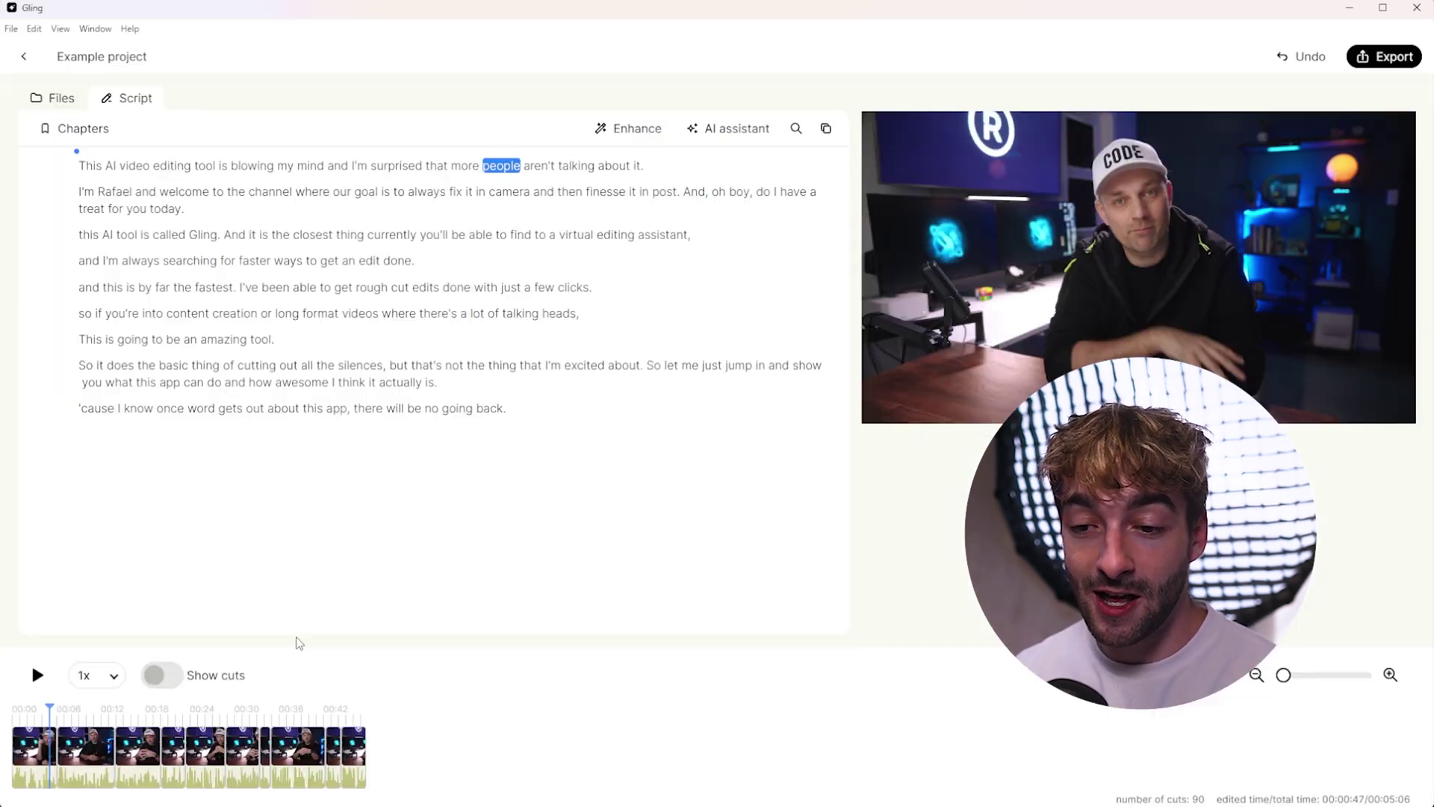
click(37, 676)
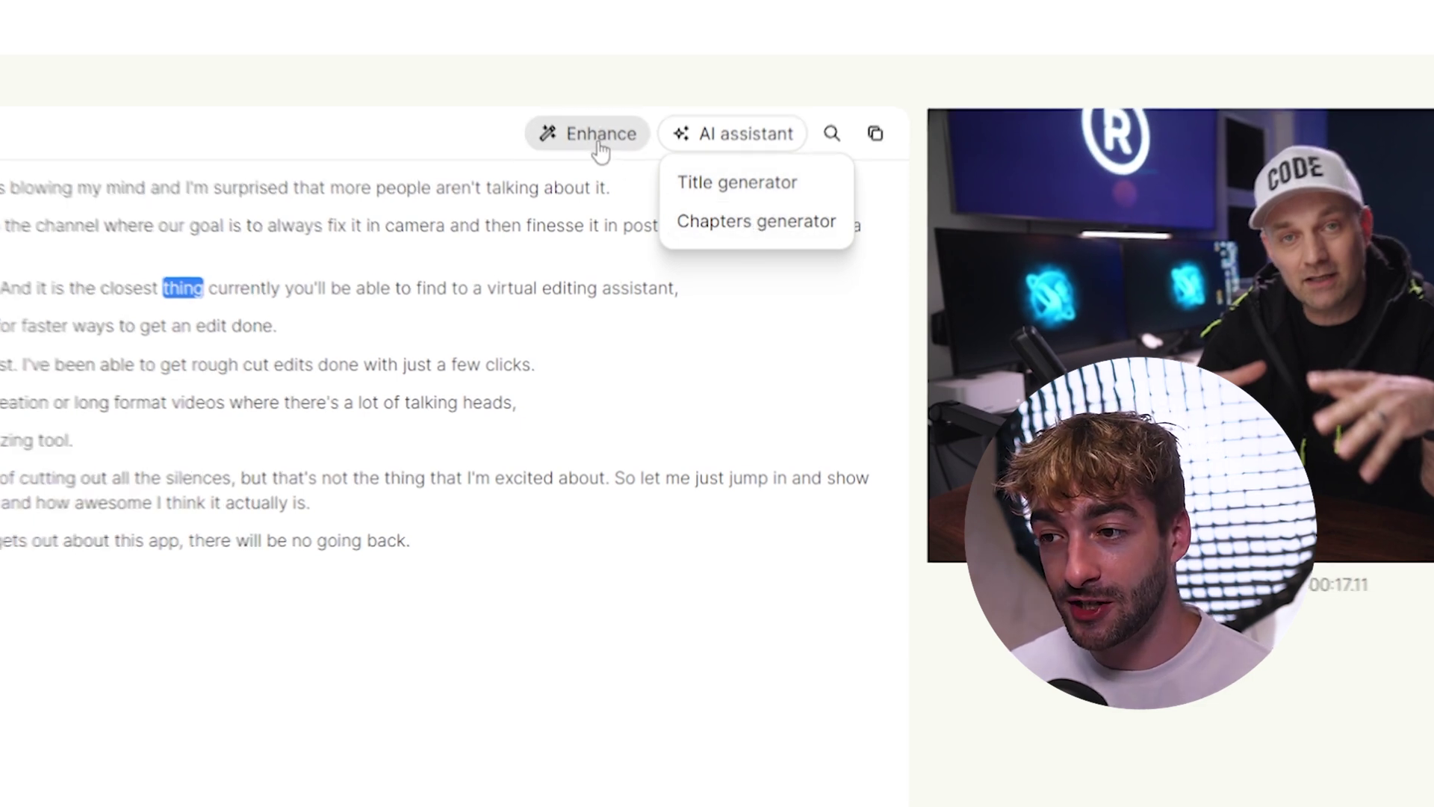
Step: Apply the white-background caption preset after trying others, and bring up its detailed style settings
click(596, 141)
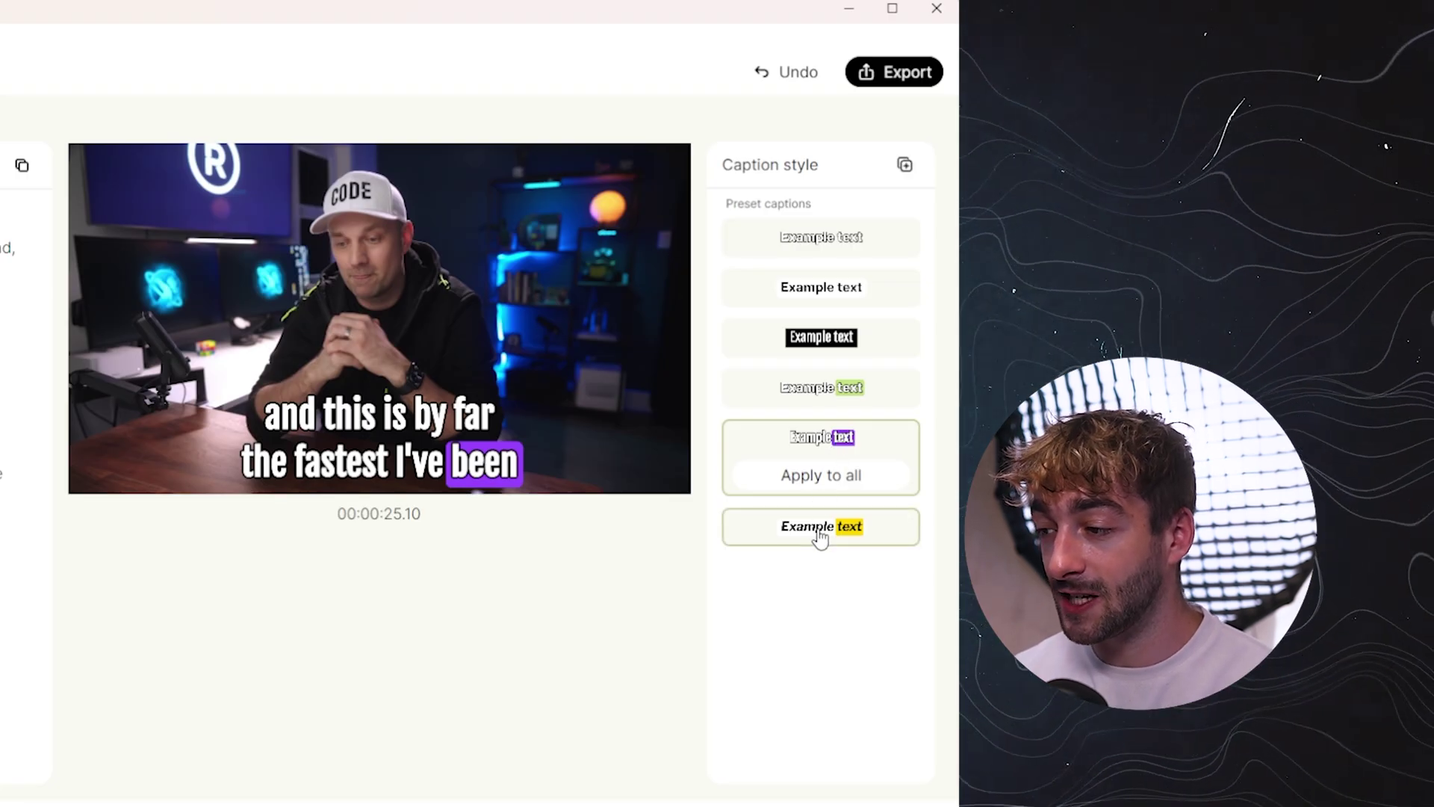
click(818, 535)
click(807, 337)
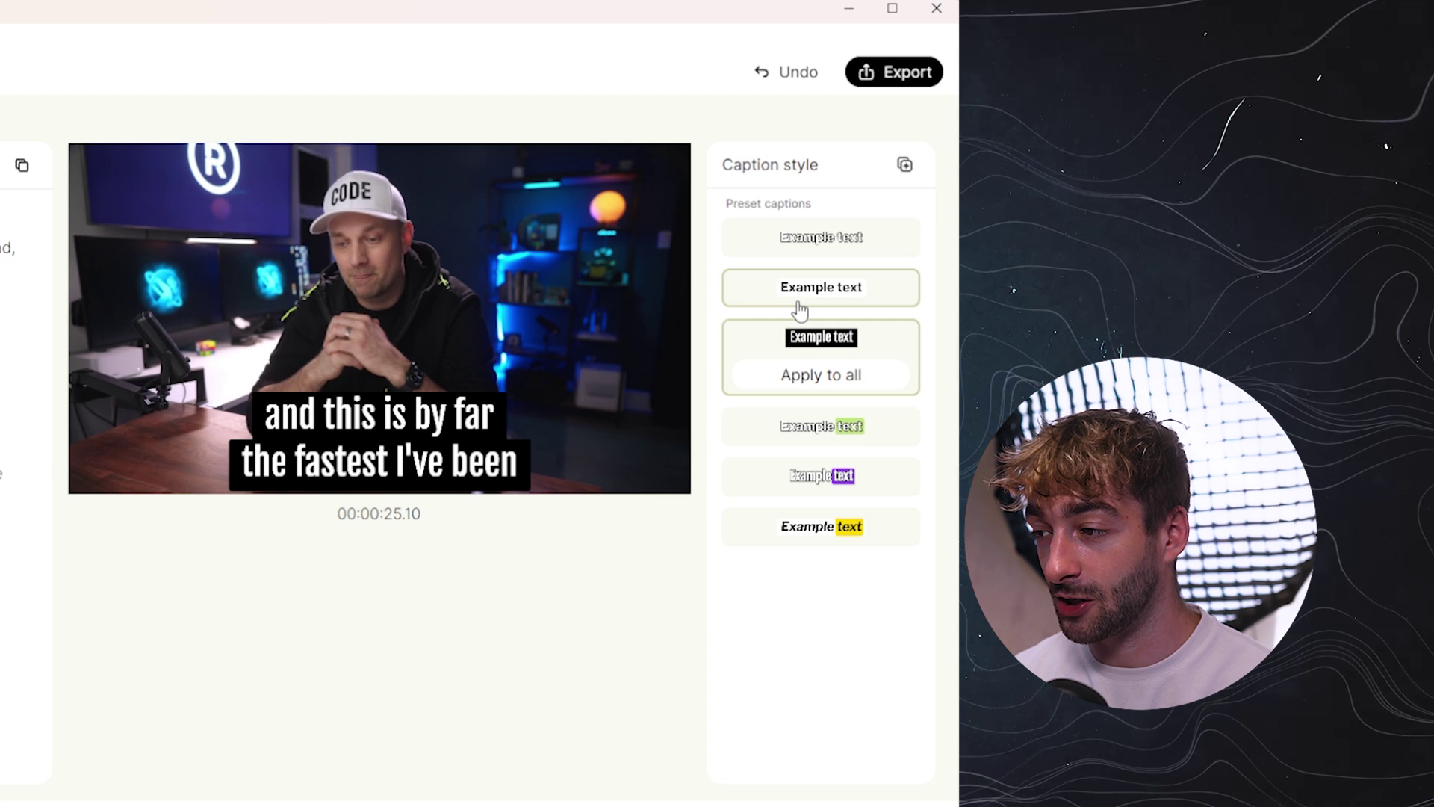
click(802, 287)
click(904, 166)
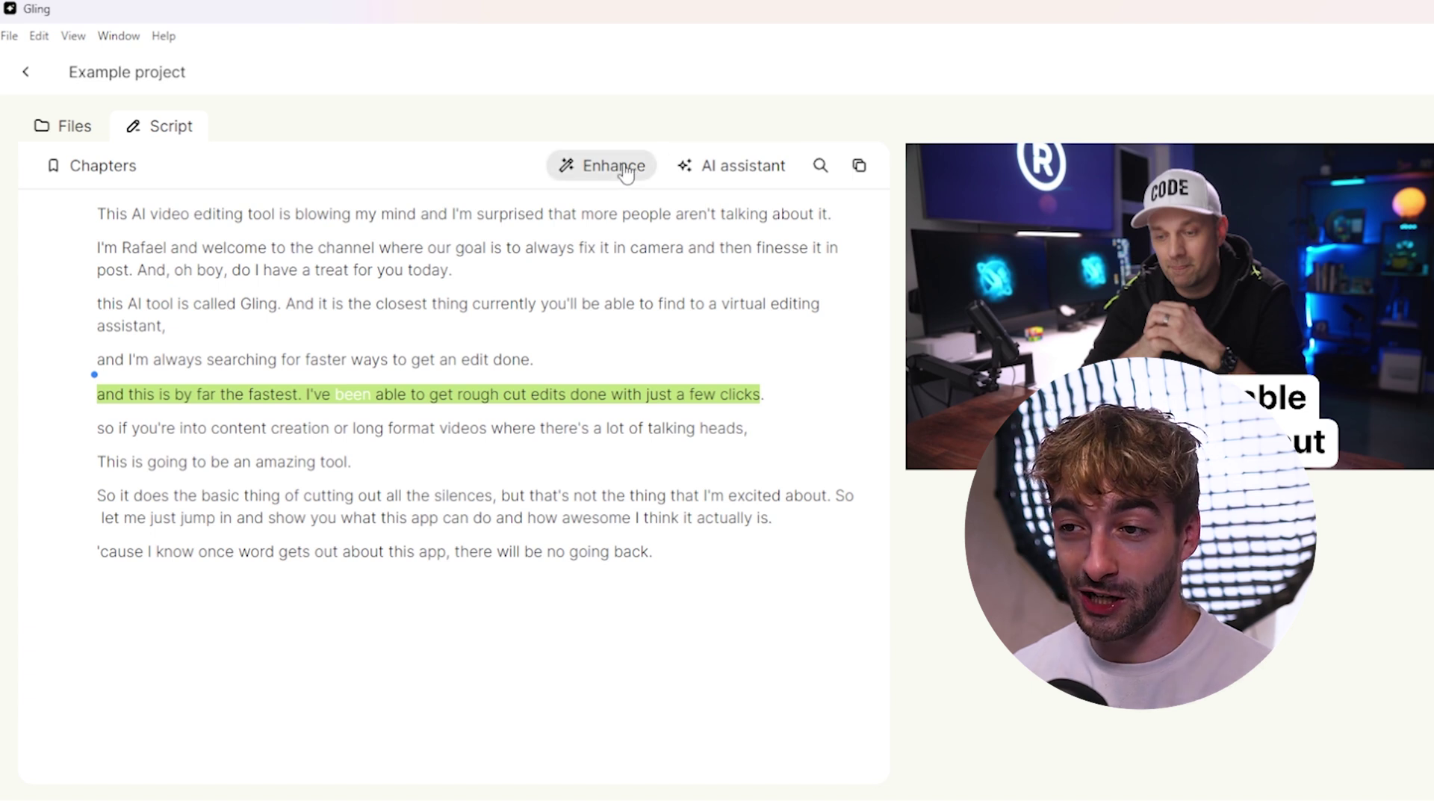
Step: Enable 1.30x jump cut zoom and background noise removal for the audio
click(626, 169)
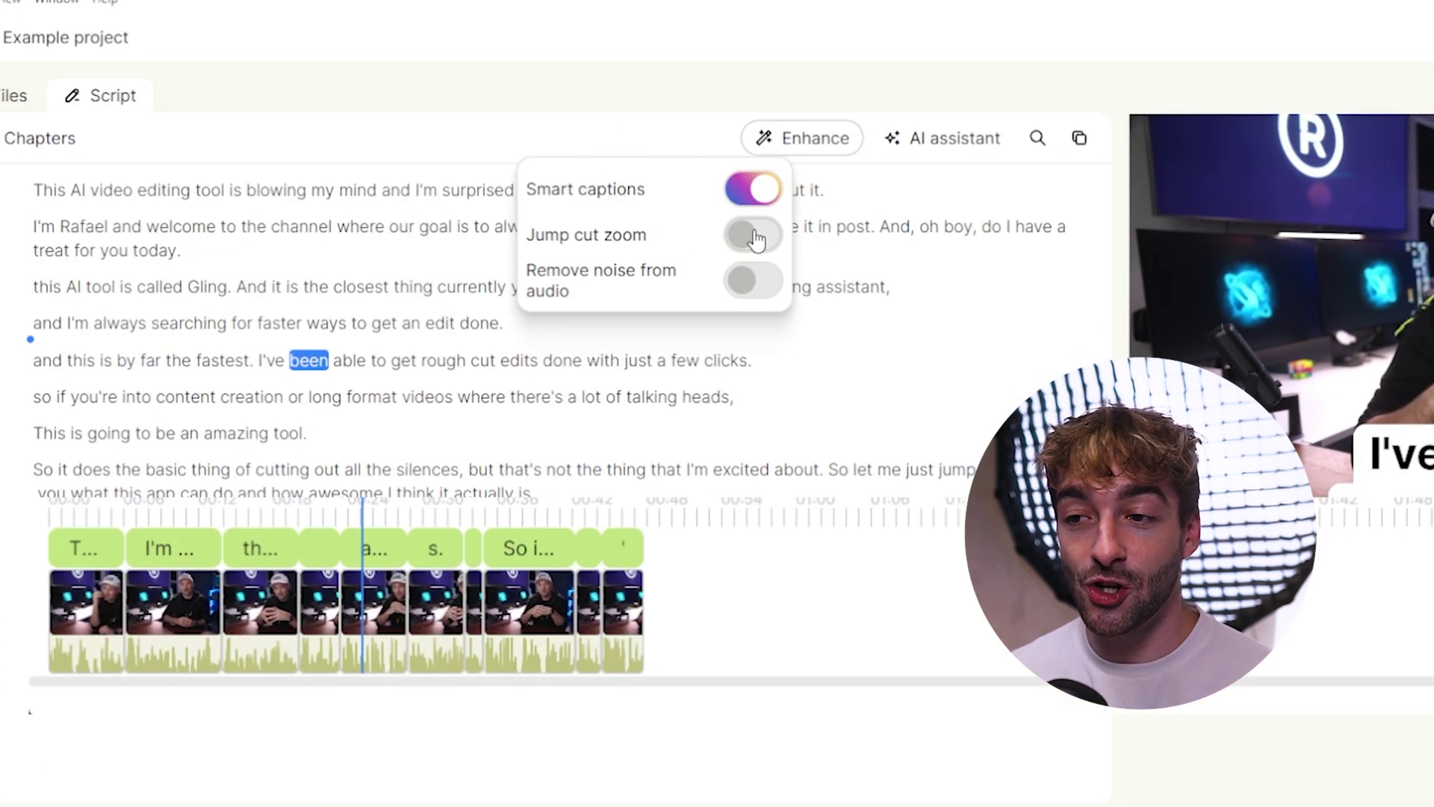
click(755, 236)
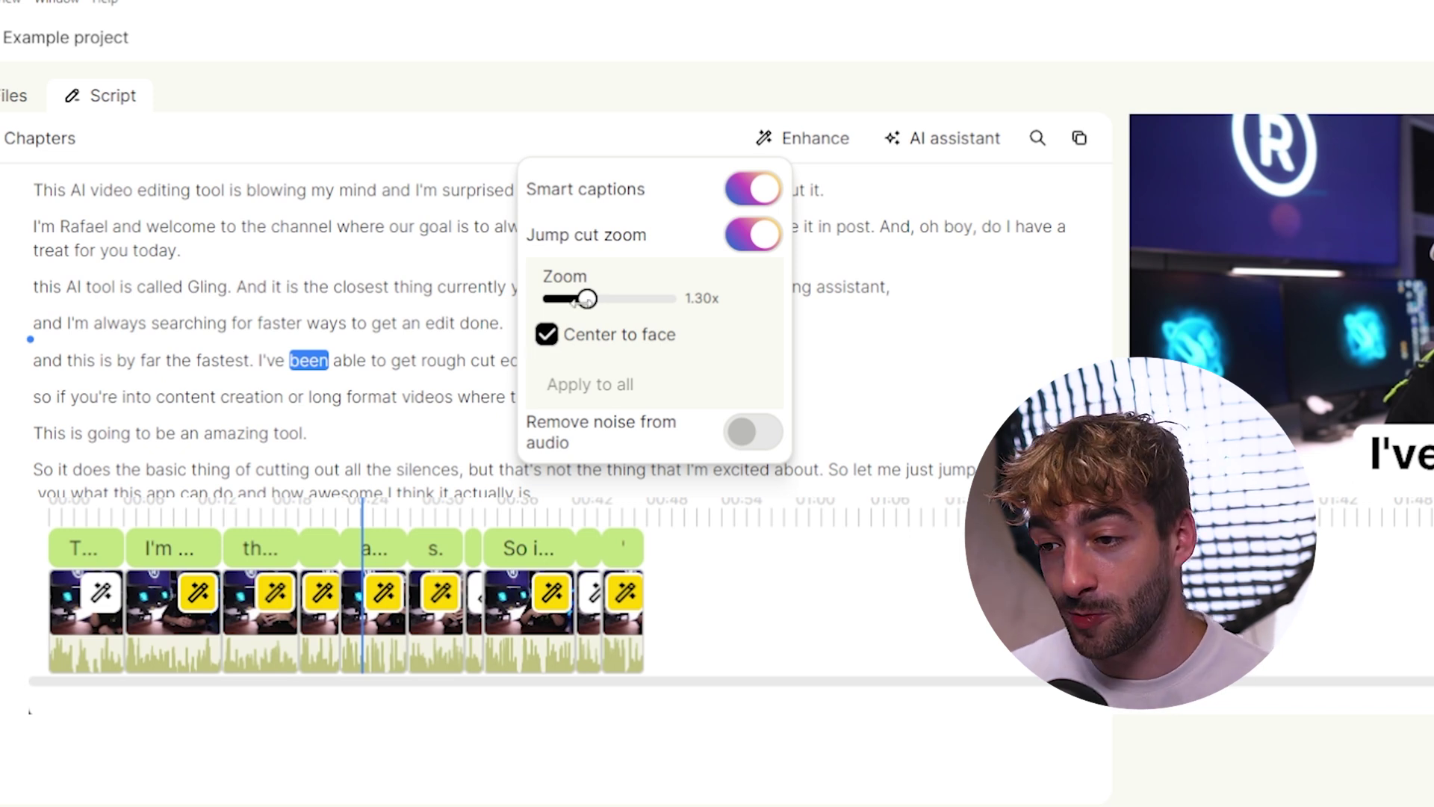
click(674, 459)
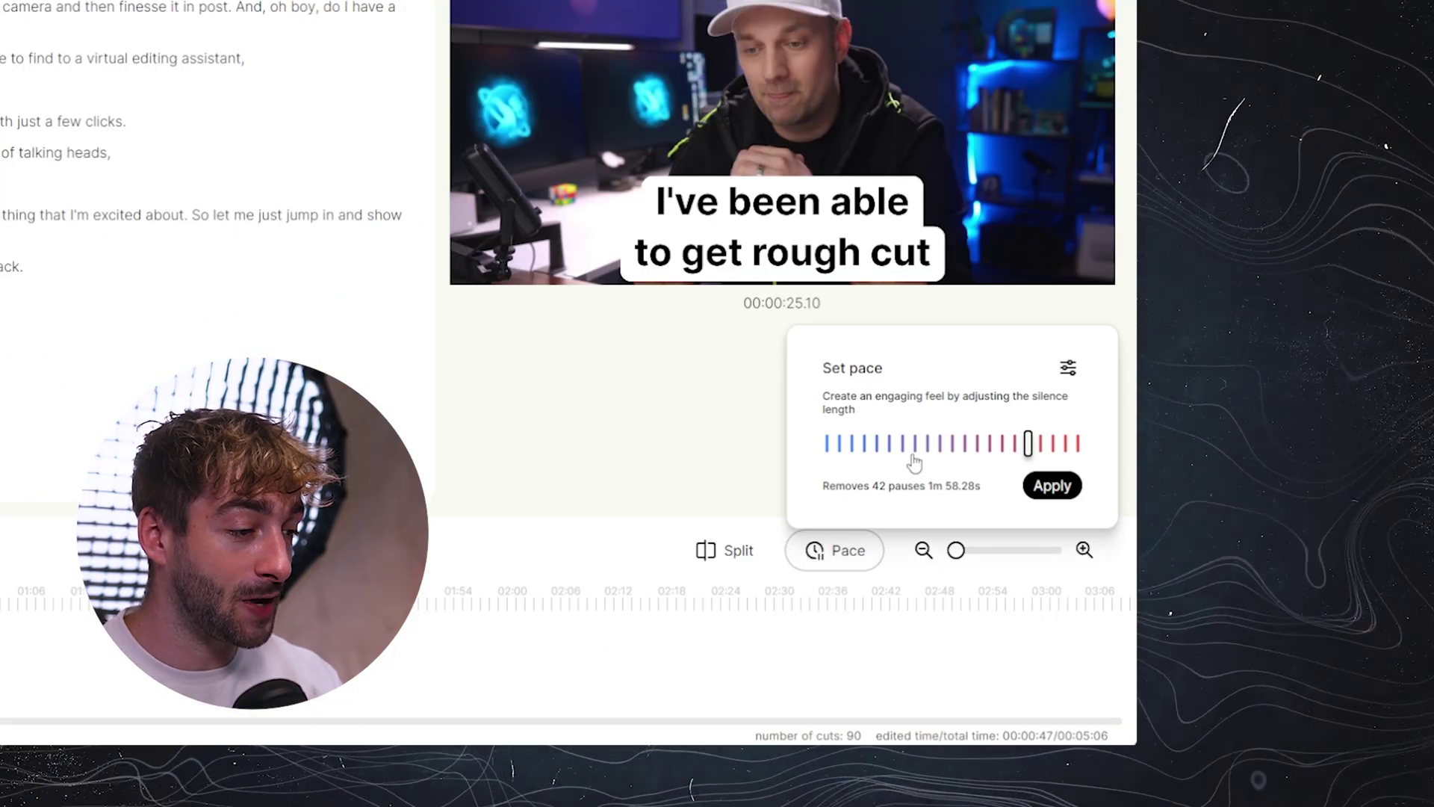
Step: Drag the Set pace slider to a longer minimum pause length
mouse_move(1029, 445)
mouse_down()
mouse_move(975, 446)
mouse_move(1031, 446)
mouse_up()
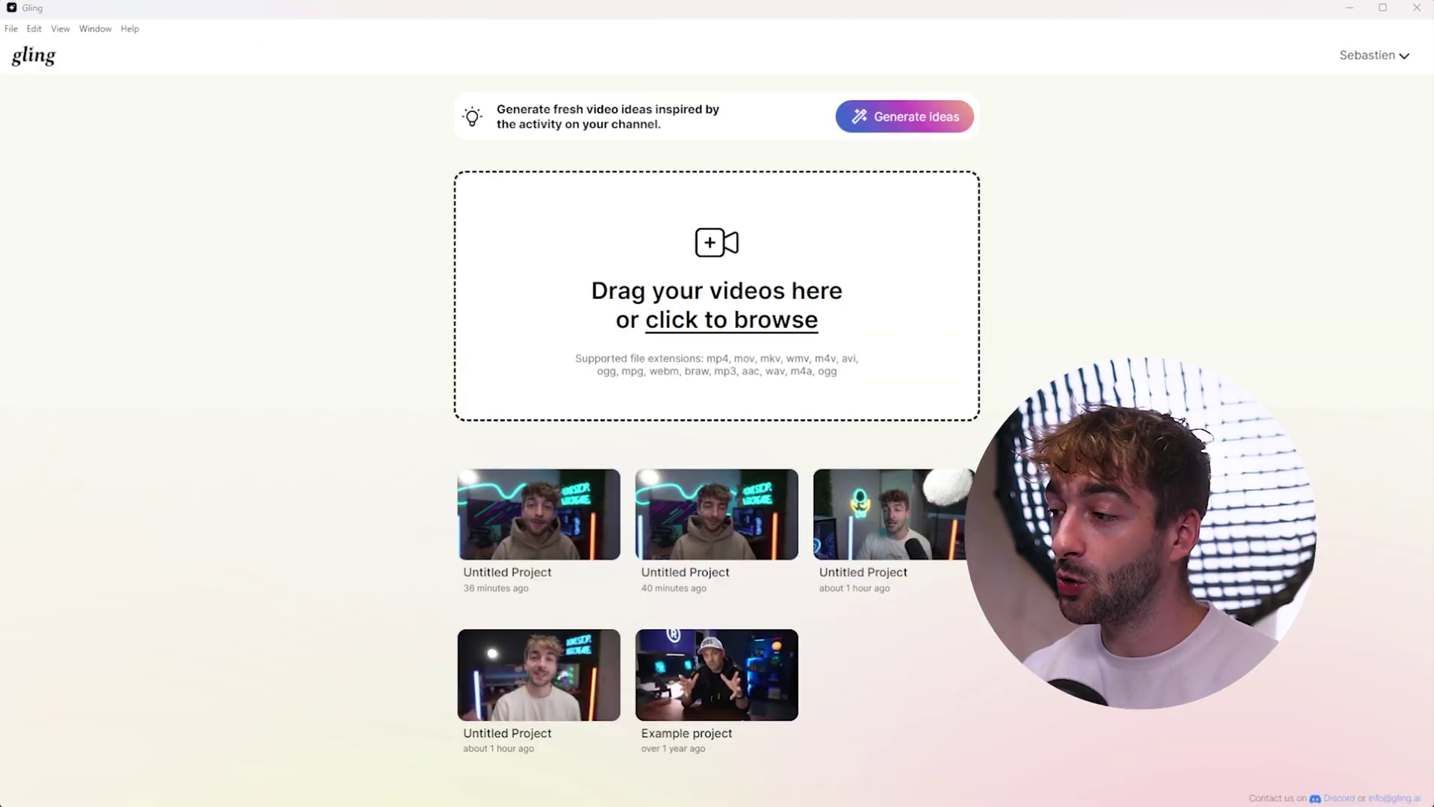
drag(0, 282, 627, 282)
drag(702, 310, 702, 311)
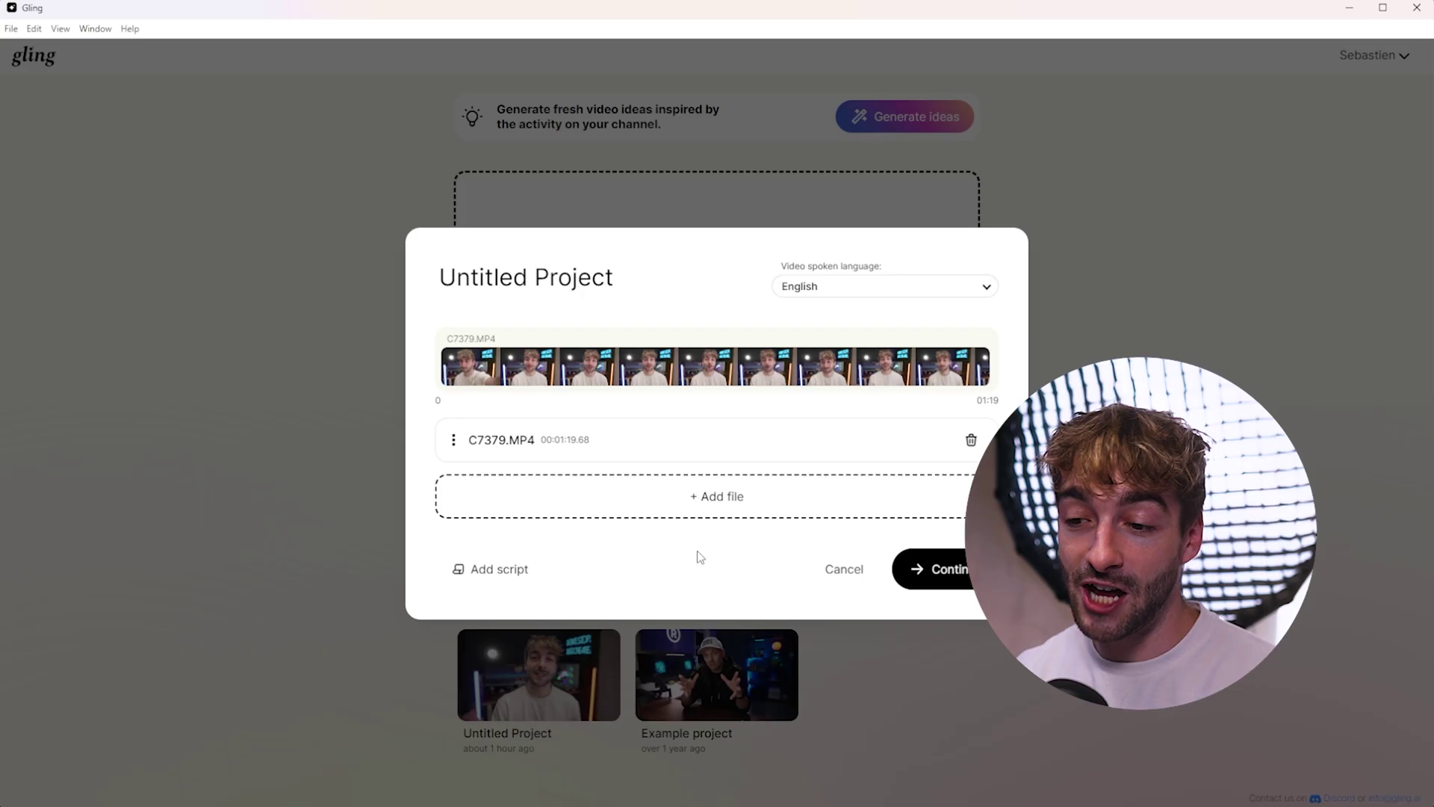
click(494, 582)
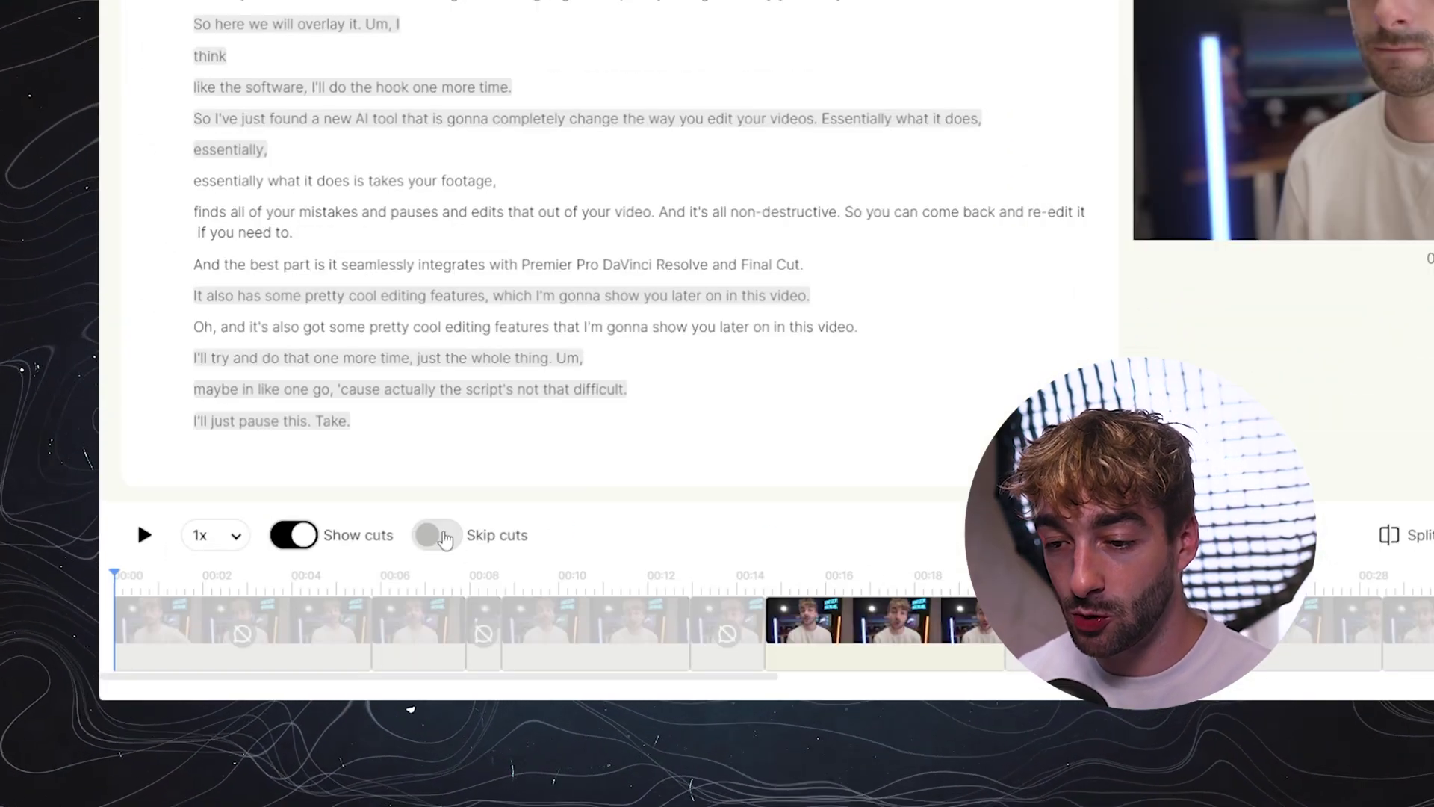
Step: Turn on Skip cuts and play the edited preview
click(437, 535)
click(146, 539)
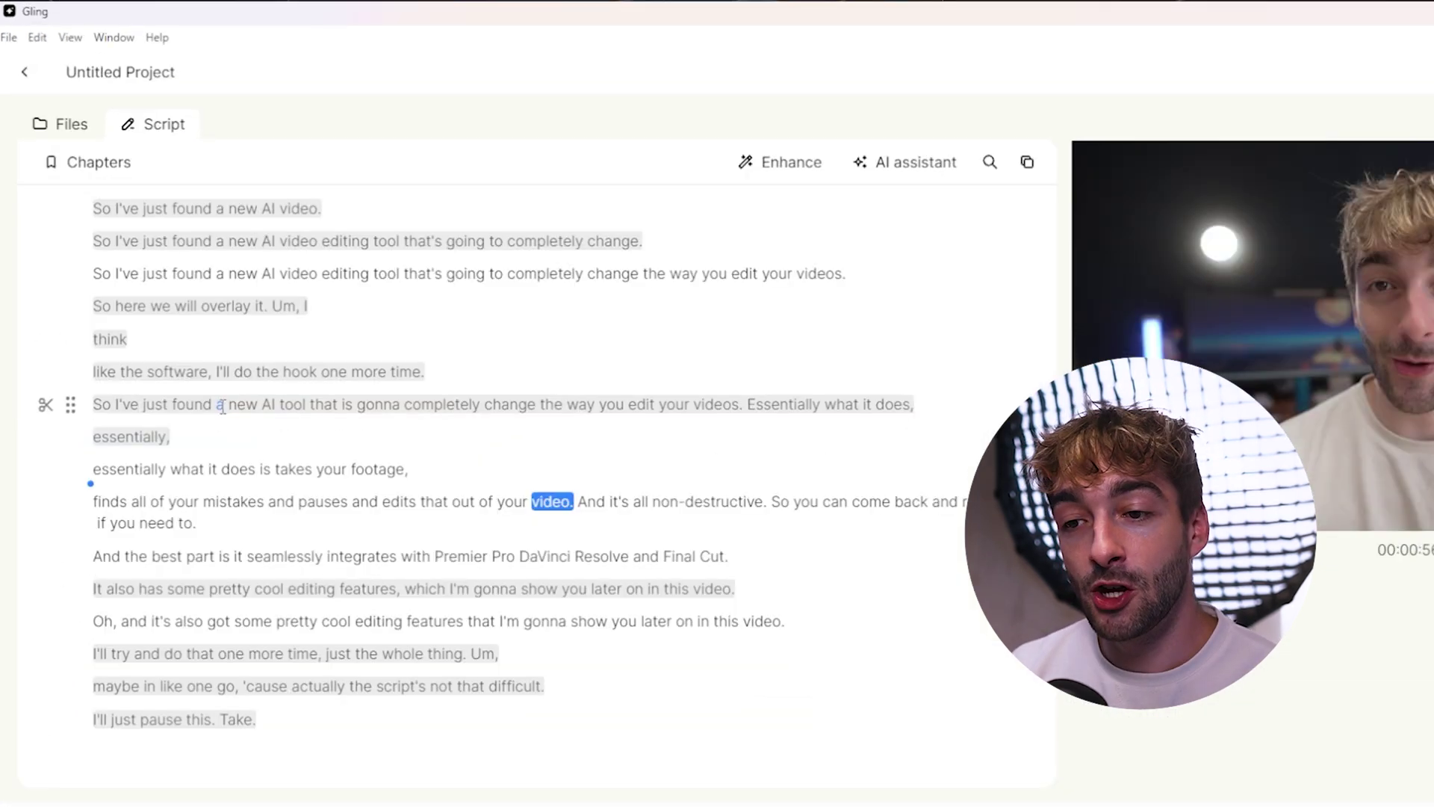
Step: Select the greyed phrase 'new AI tool that is gonna completely' and mark it Correct
drag(188, 324, 392, 323)
drag(482, 404, 482, 404)
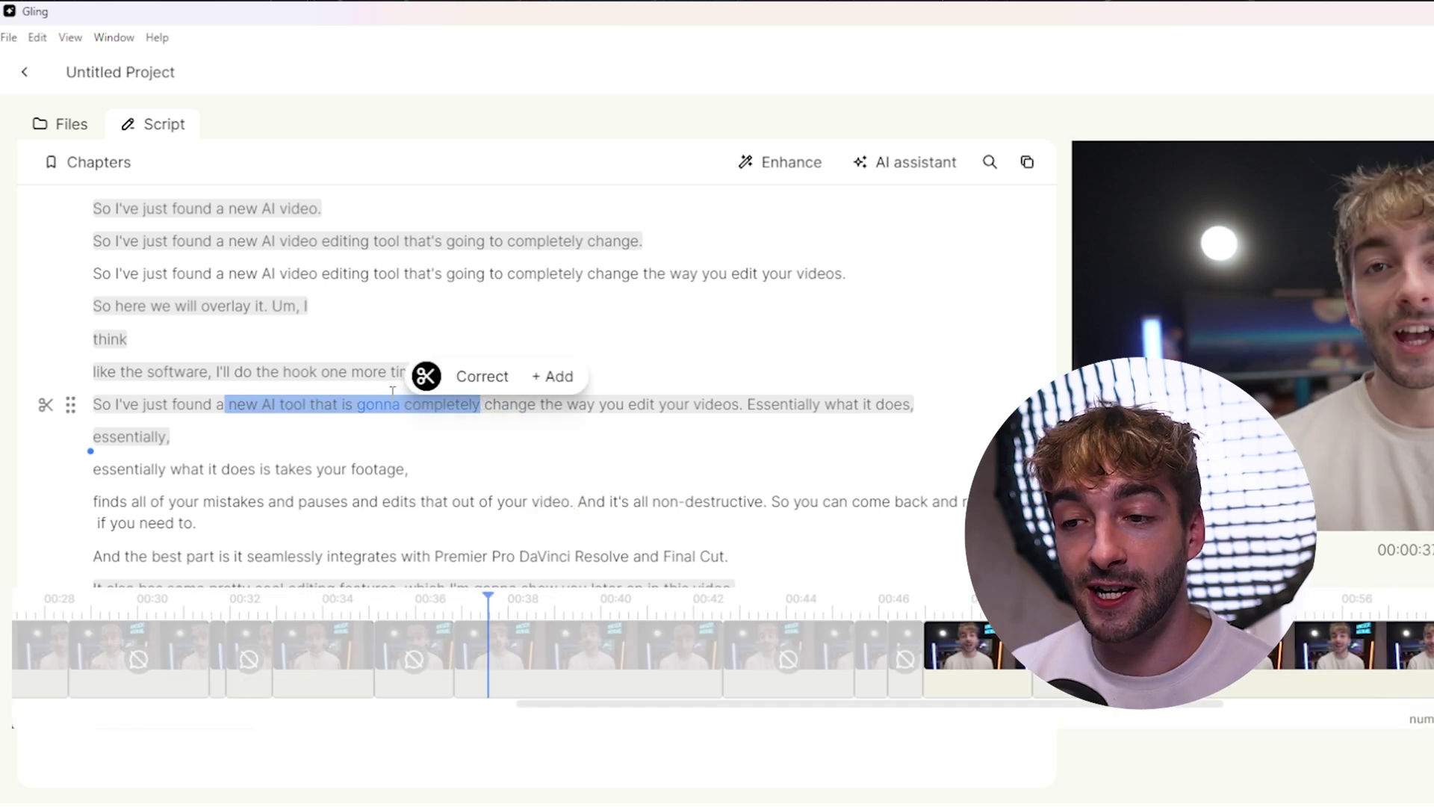
click(427, 376)
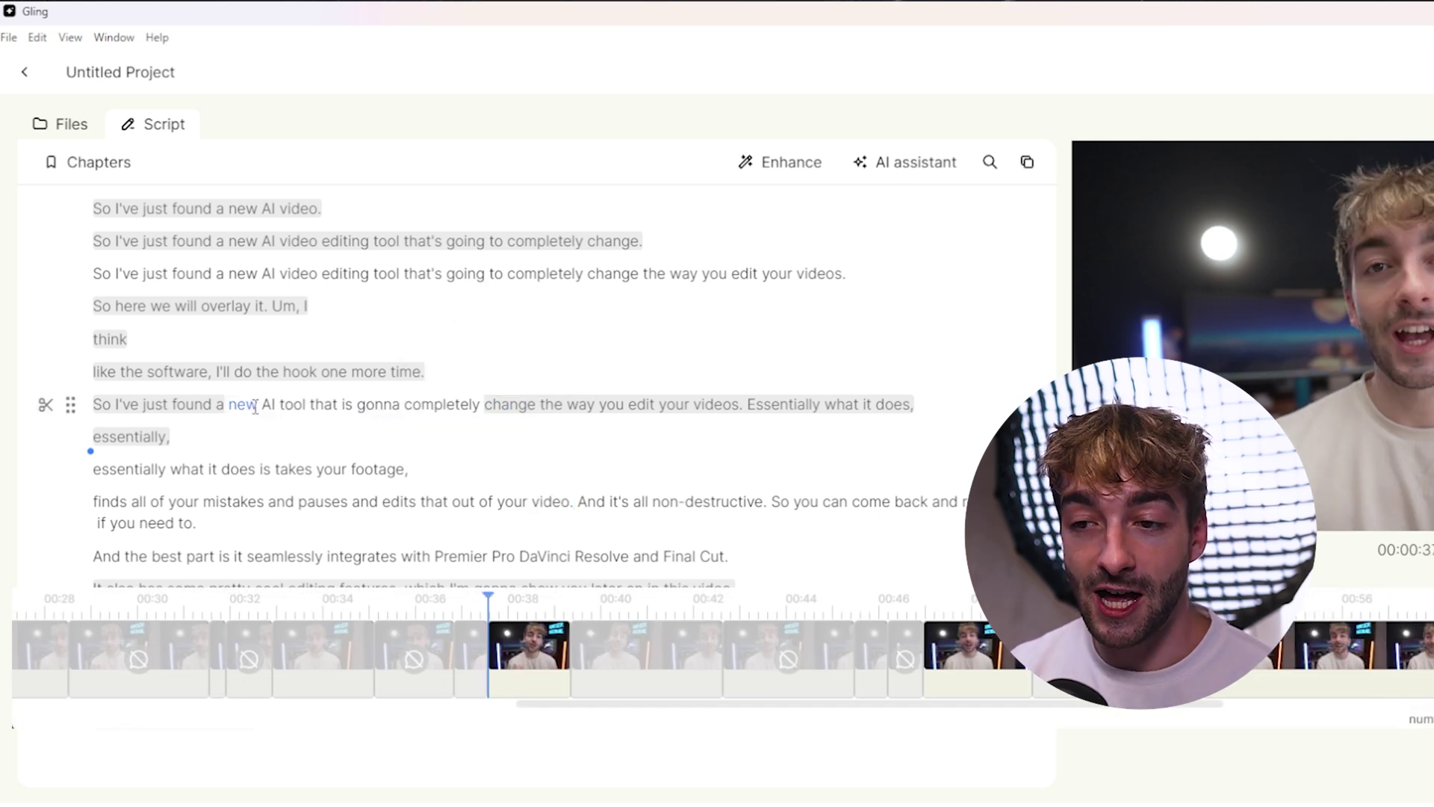
scroll(530, 669, up, 1)
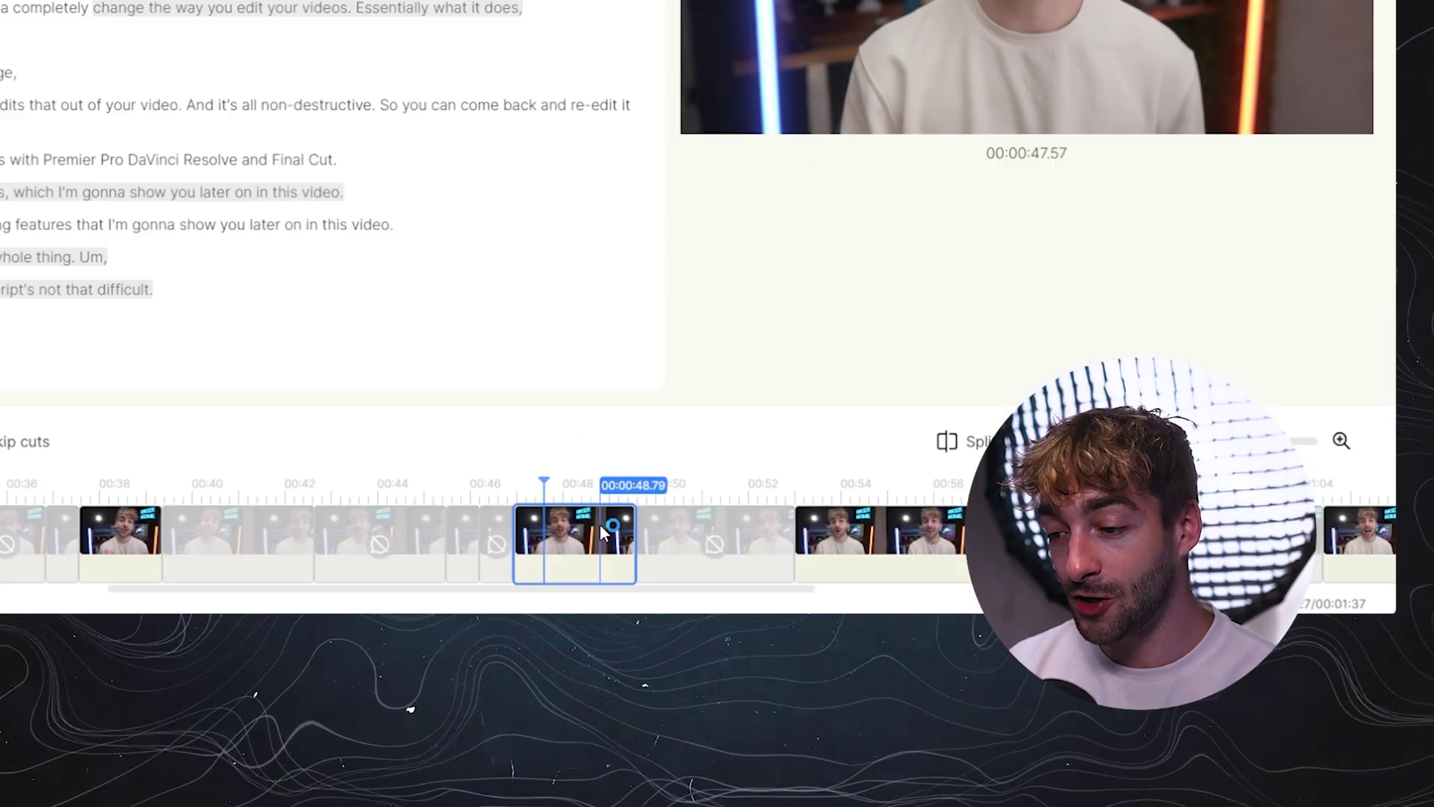
Step: Extend the end of the kept clip at 00:48 by about half a second
drag(623, 538, 641, 534)
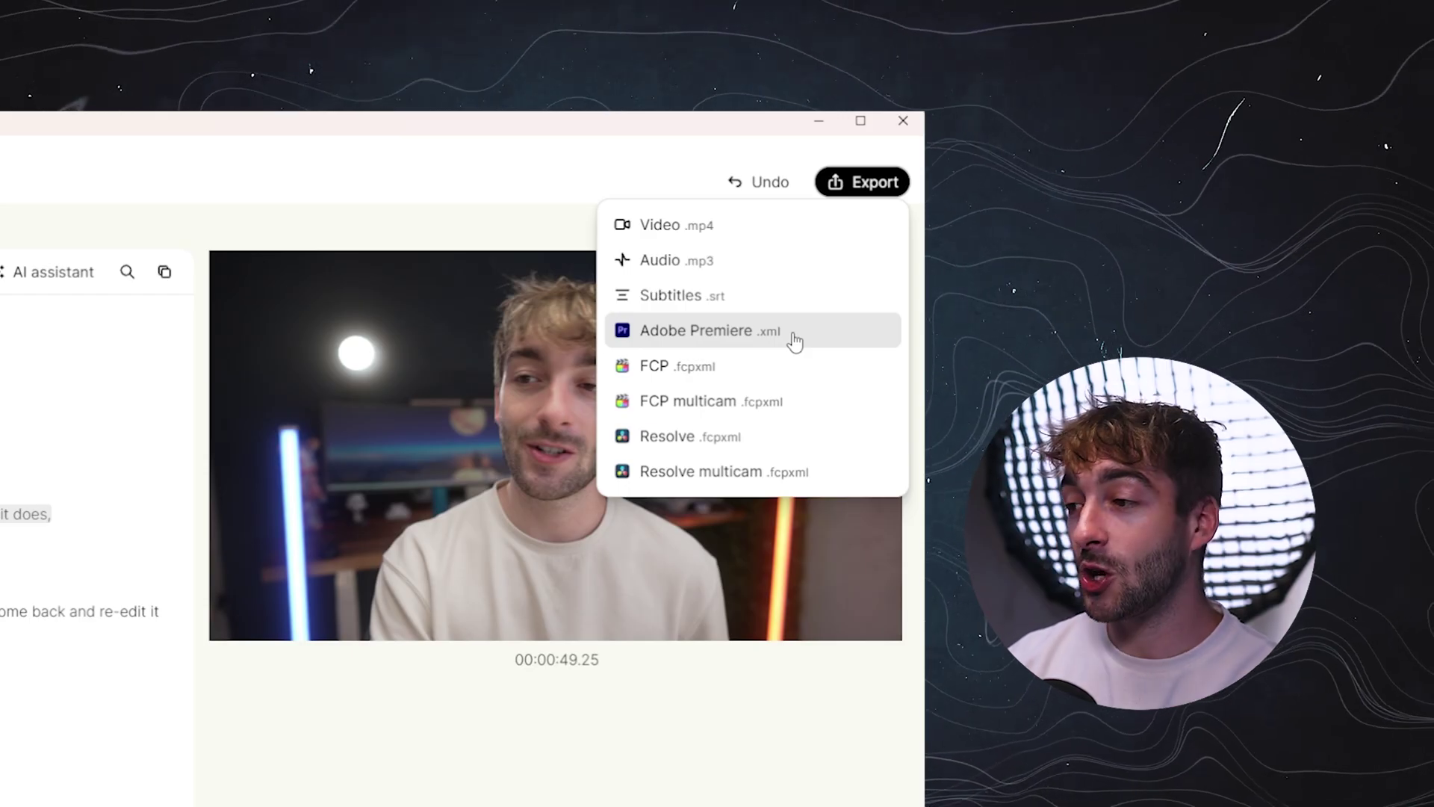
Step: Save the edit as an Adobe Premiere .xml file, then launch Premiere Pro 2024
click(794, 340)
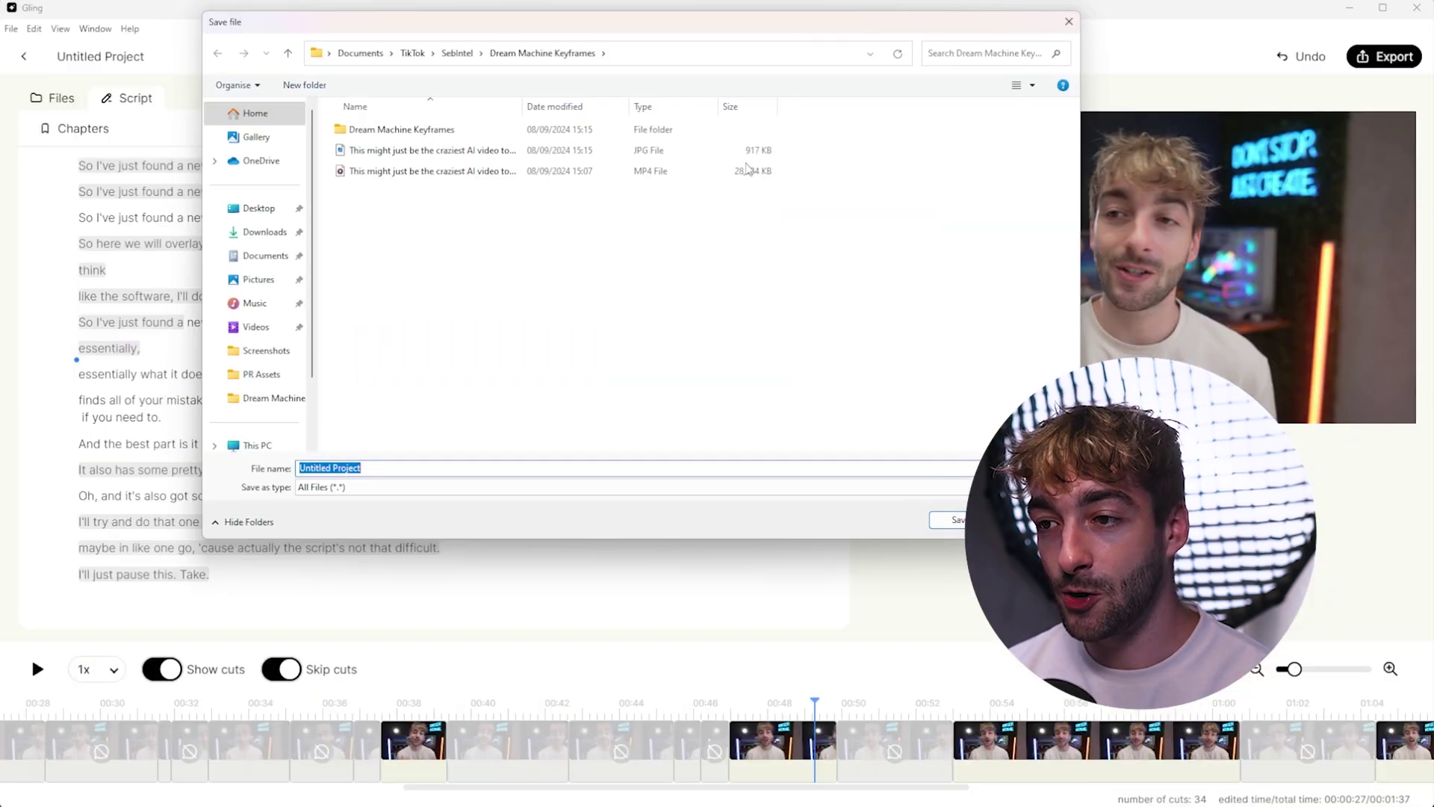
click(948, 523)
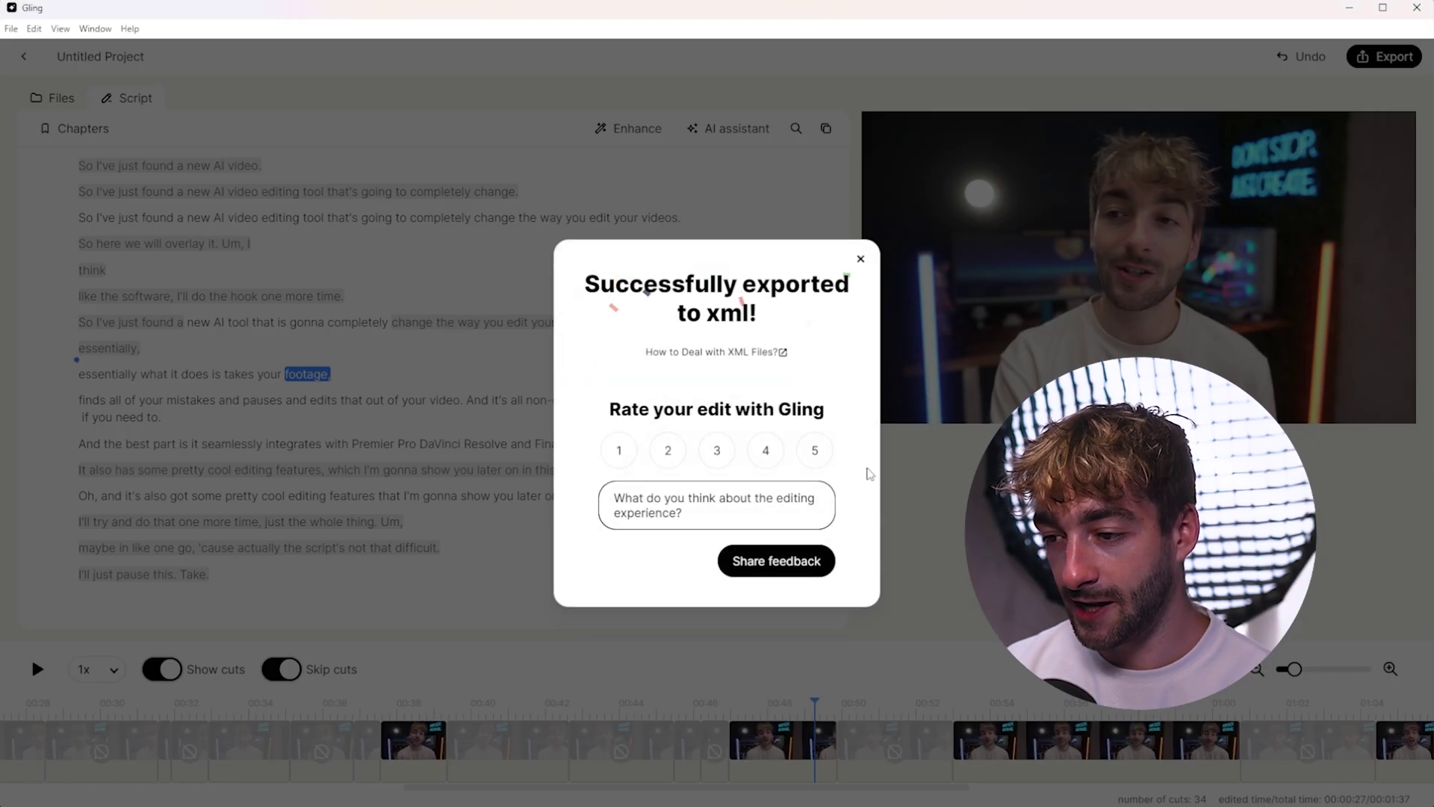
key(super)
text(premi)
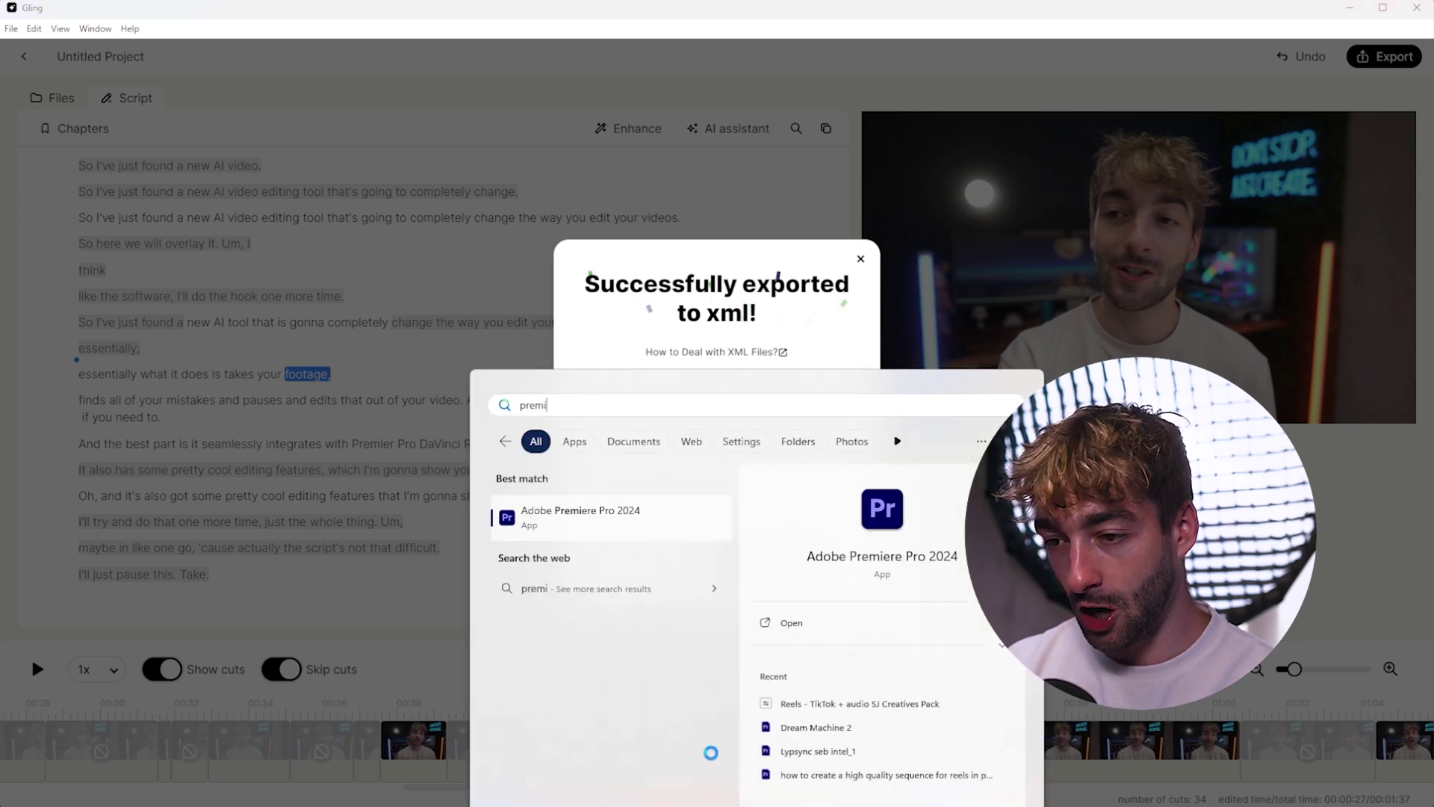
key(Return)
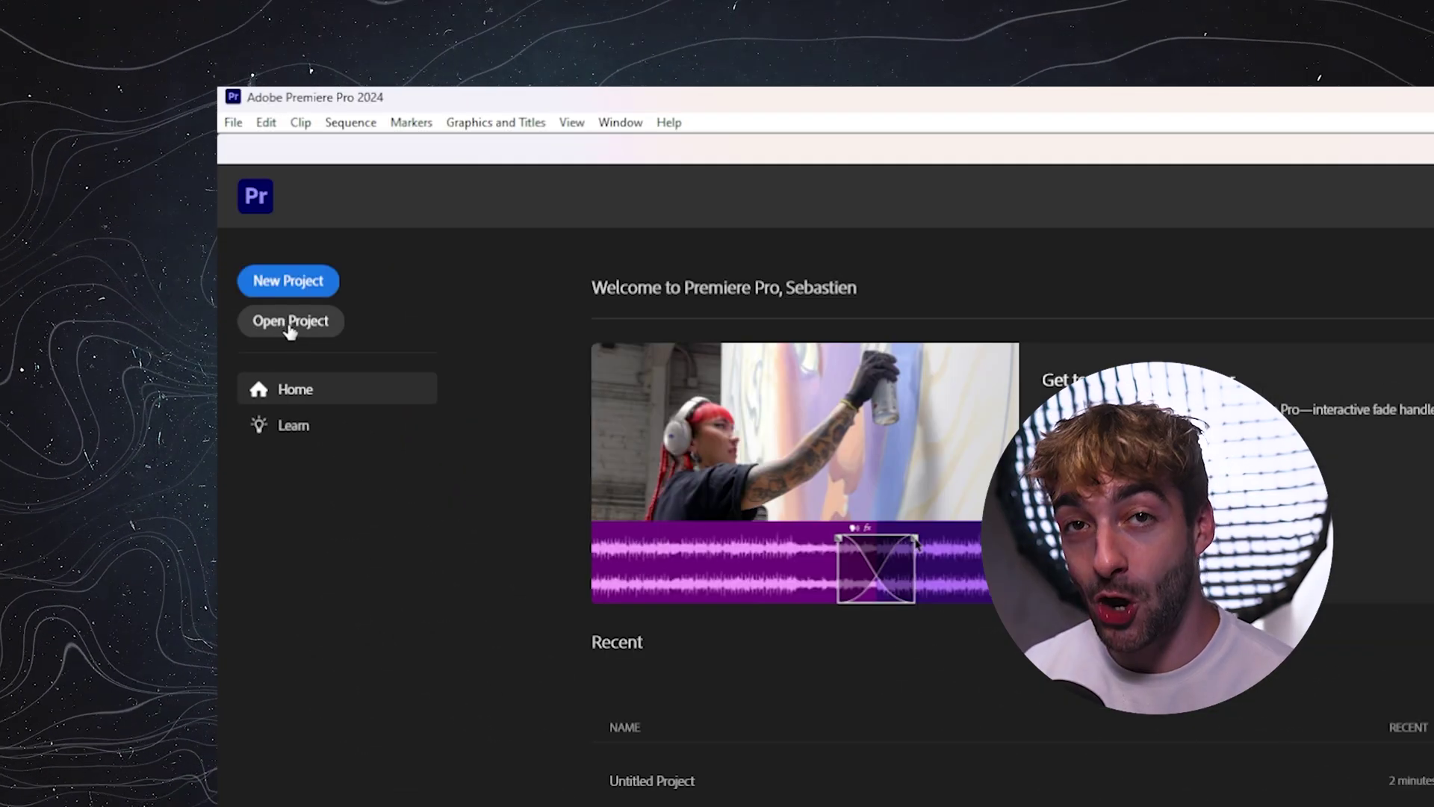
Step: Open Untitled Project from the Gling Edit folder and fit Sequence 1's cut clips on the timeline
click(53, 172)
click(685, 298)
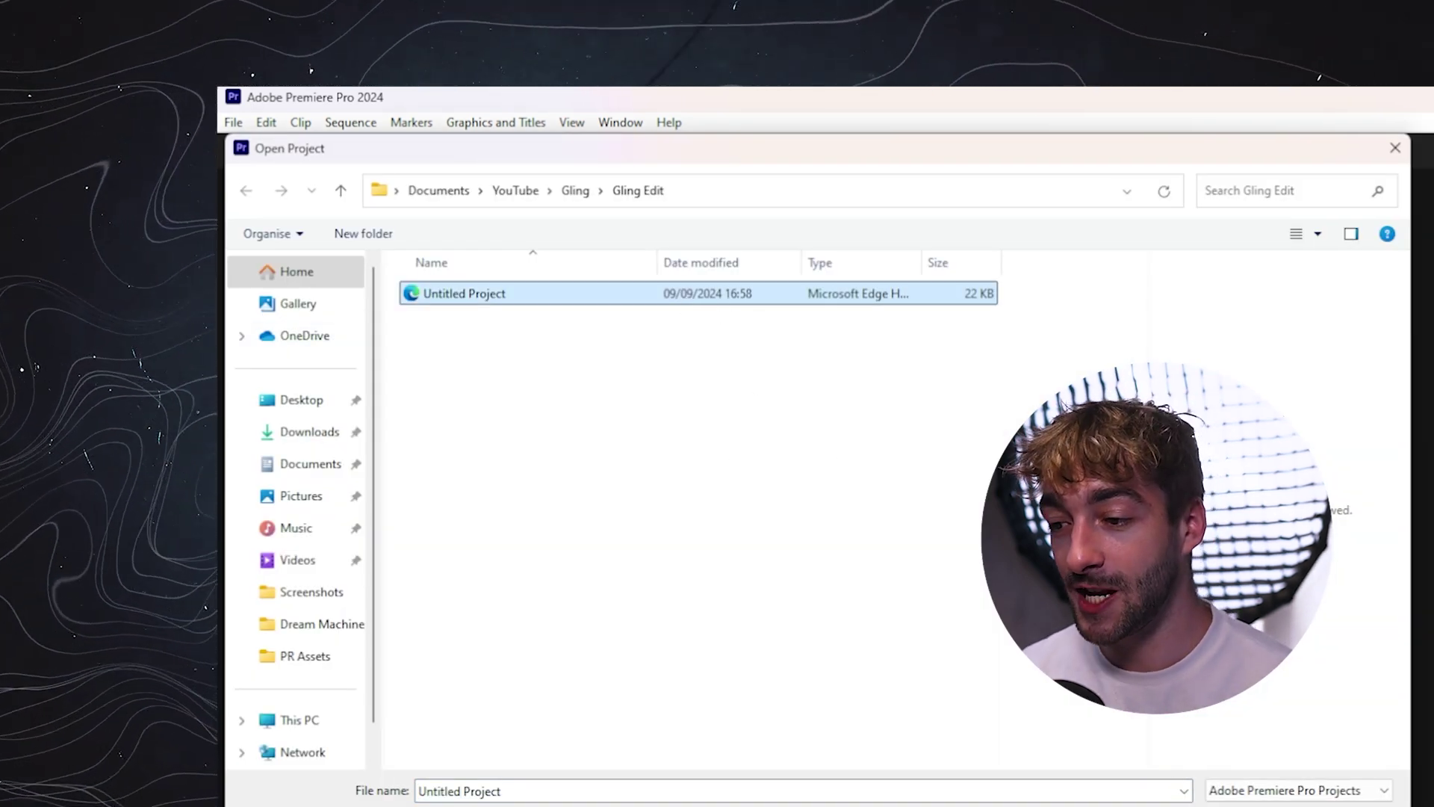
key(Return)
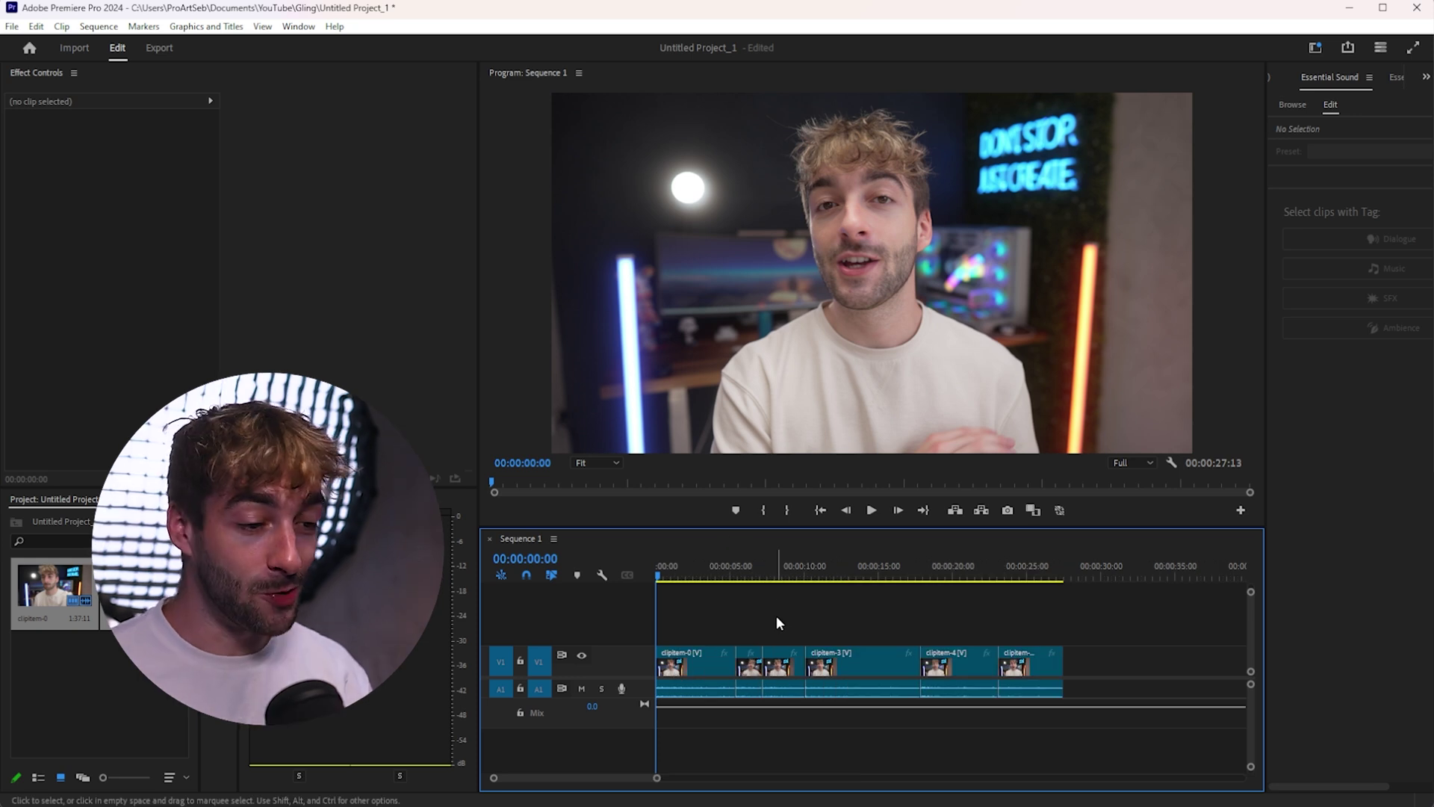
key(=)
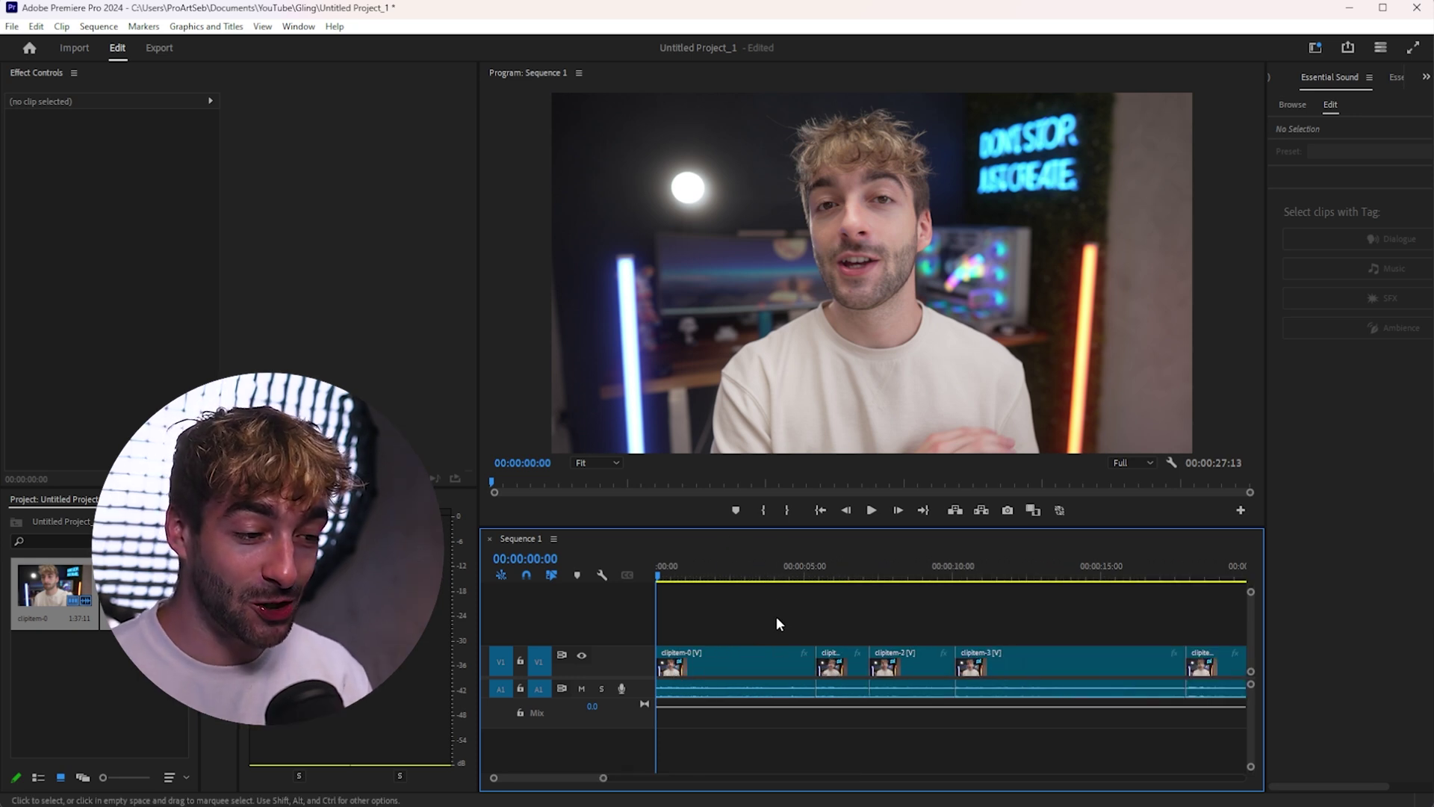
key(=)
key(=)
key(minus)
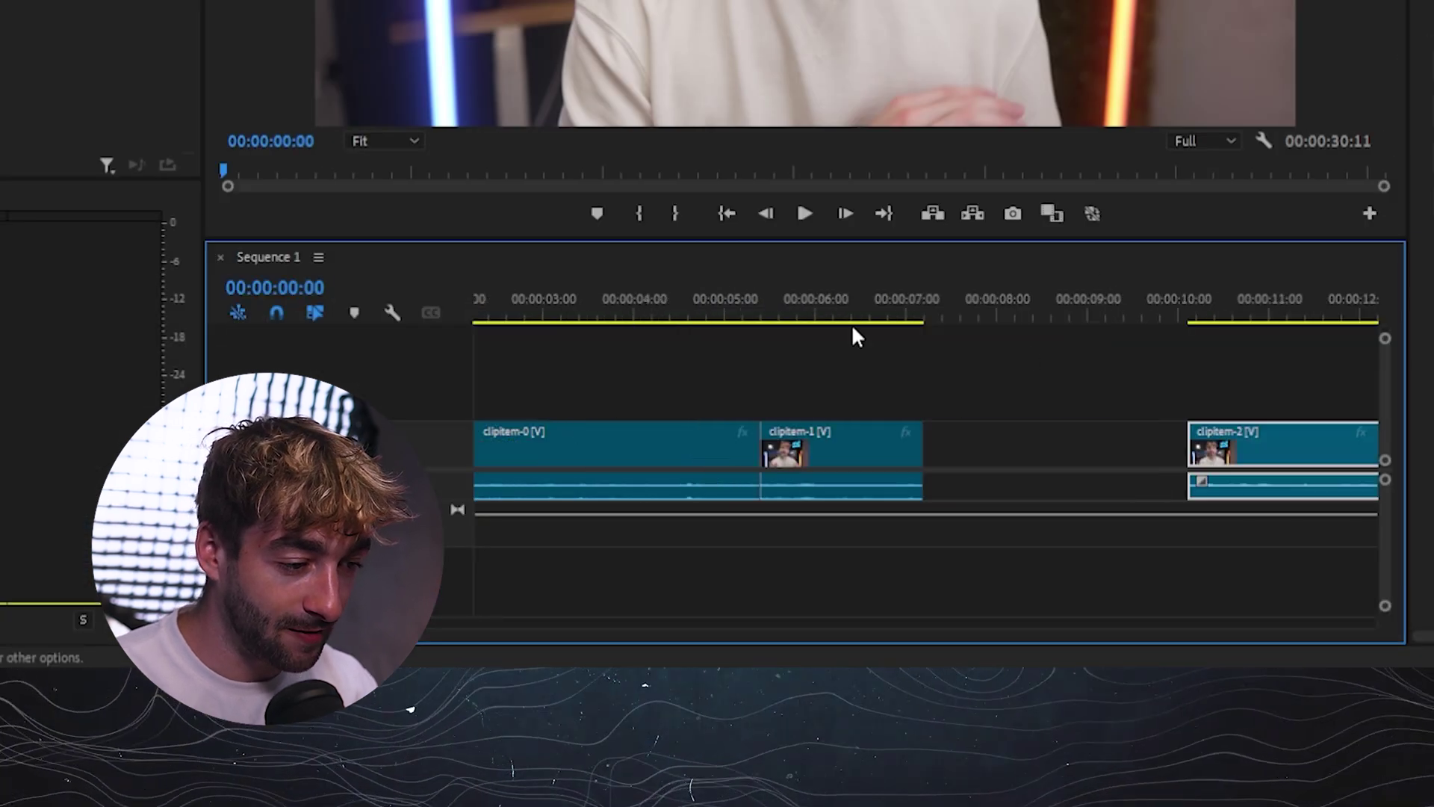
click(884, 320)
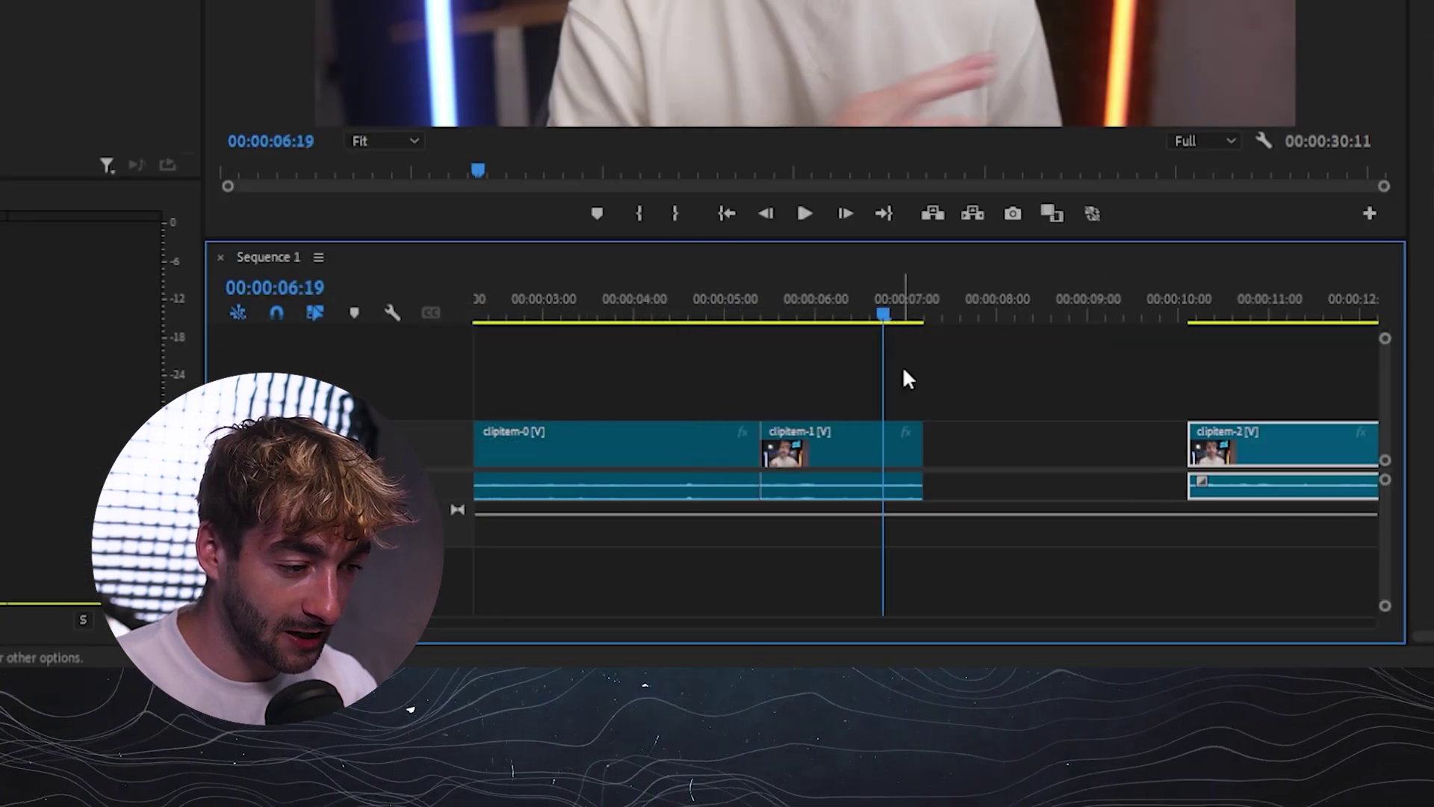
drag(913, 452, 1021, 458)
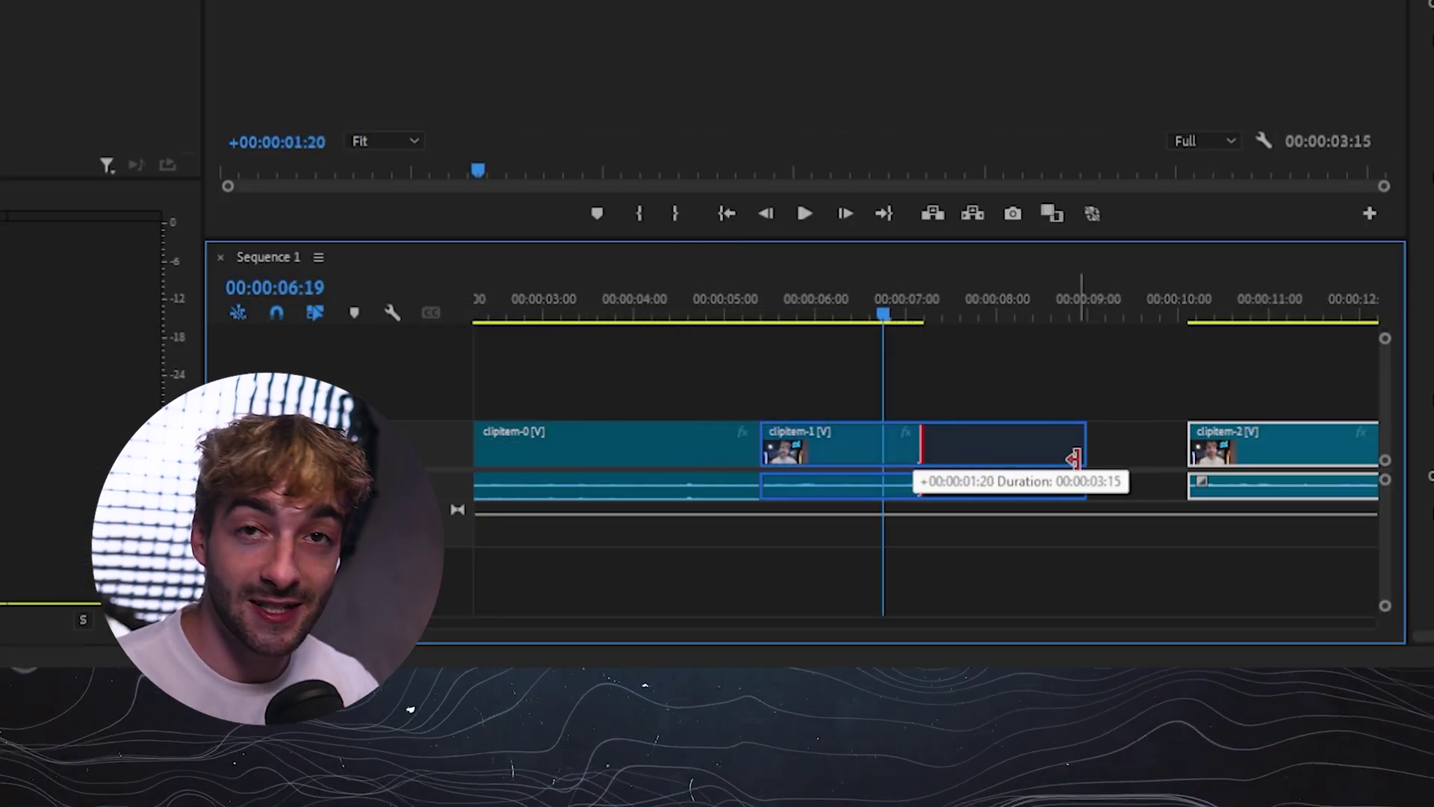
drag(1125, 455, 1150, 456)
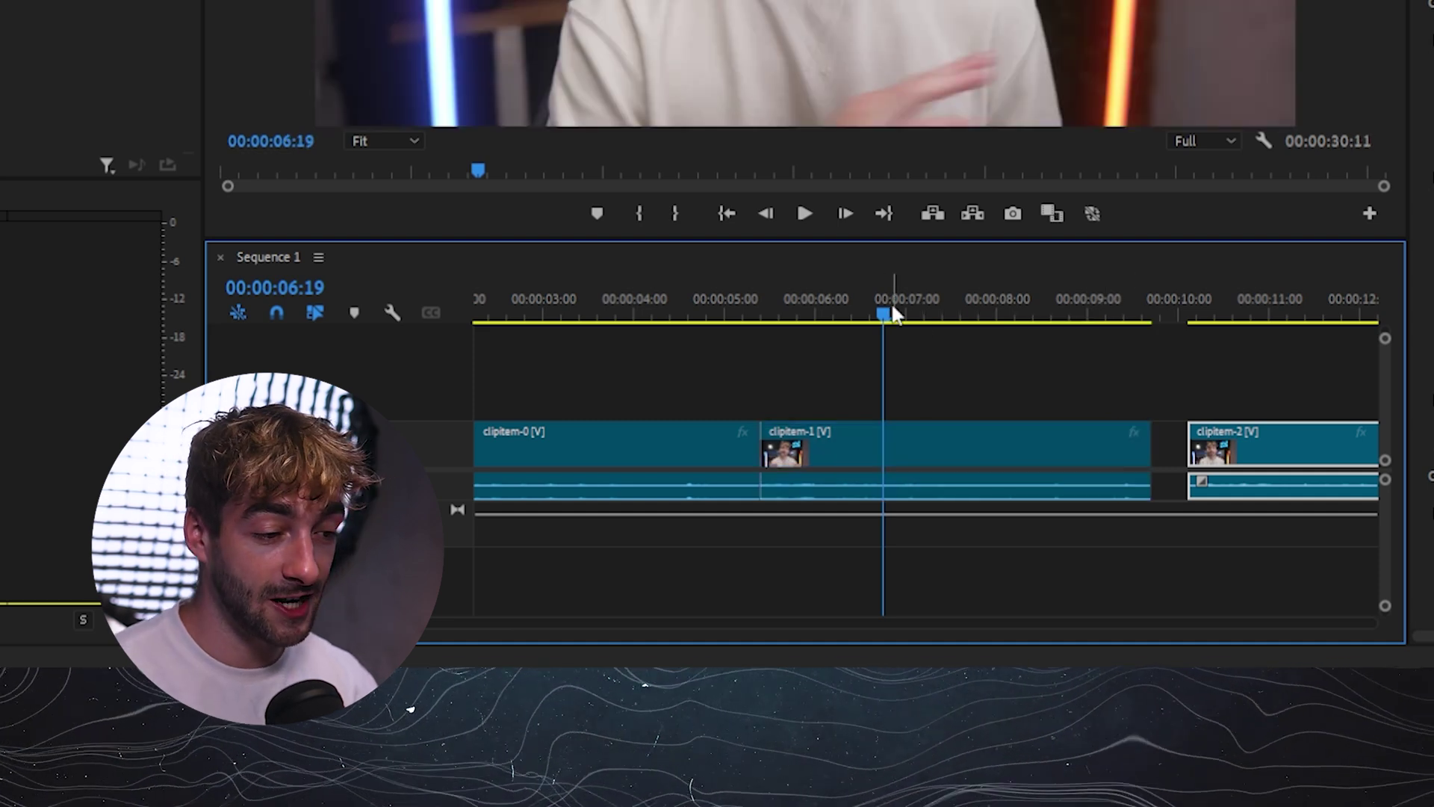
mouse_move(892, 307)
mouse_down()
mouse_move(1065, 322)
mouse_move(989, 331)
mouse_move(989, 345)
mouse_up()
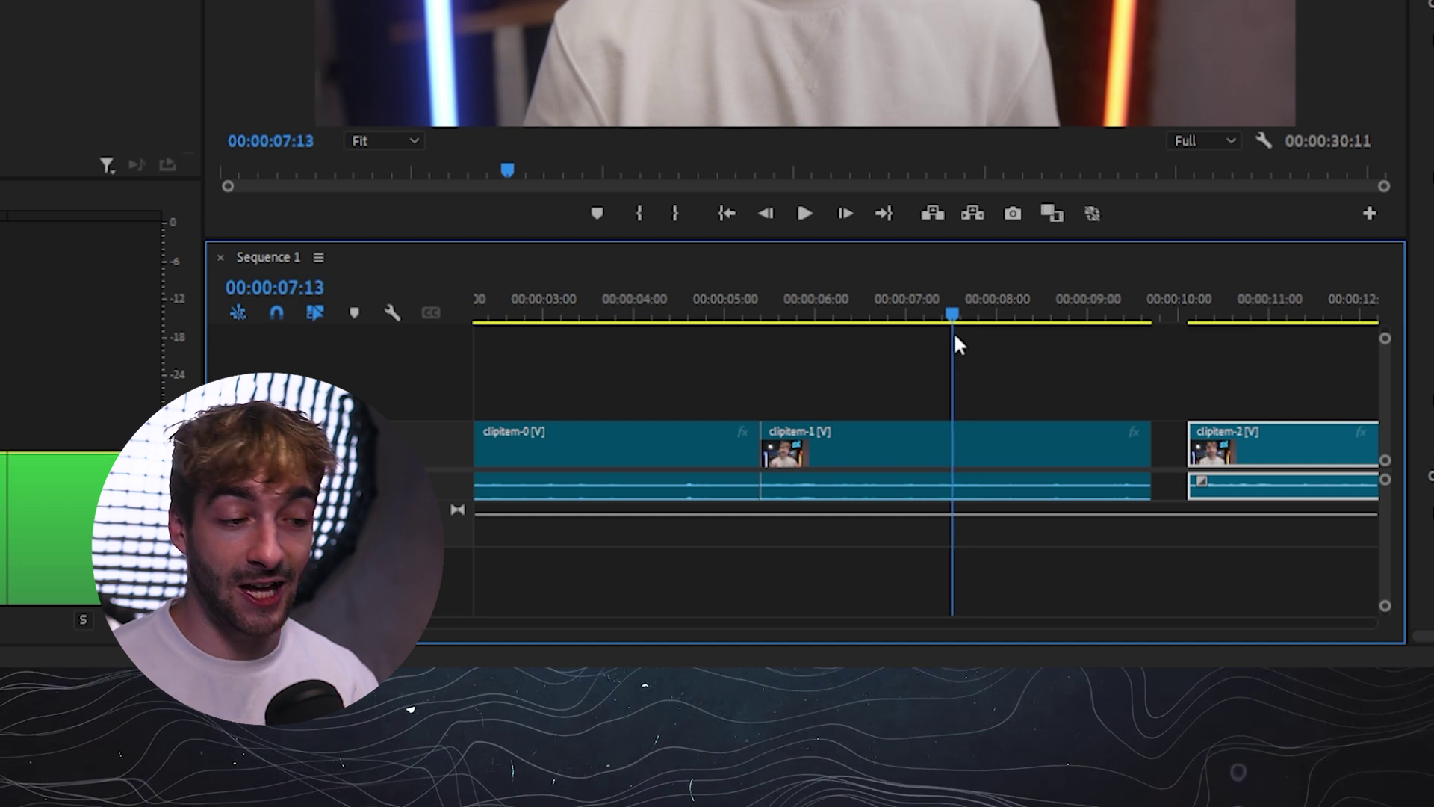